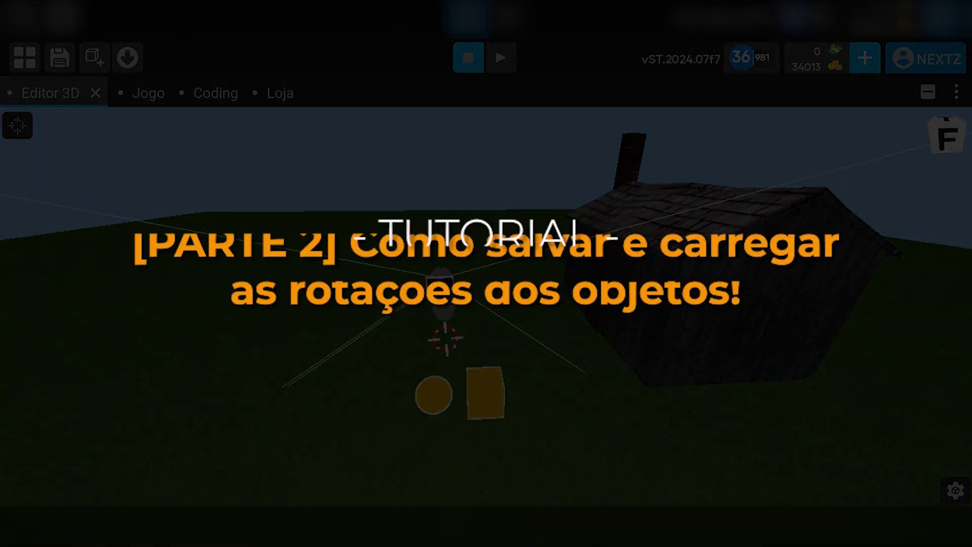
Open SaveTransform.java from the Script > Save folder in the code editor.
left_click_drag(831, 349, 846, 363)
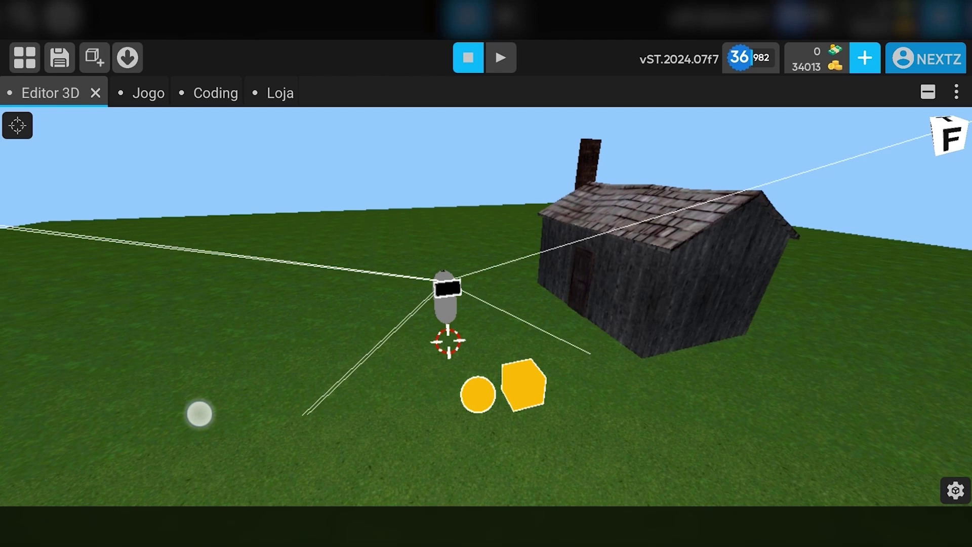
left_click_drag(197, 412, 173, 413)
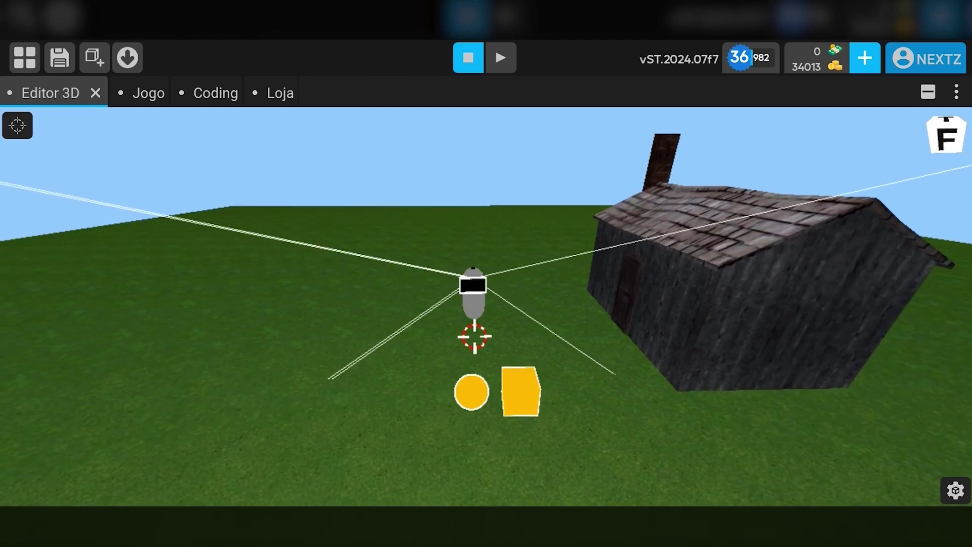
left_click_drag(957, 310, 920, 314)
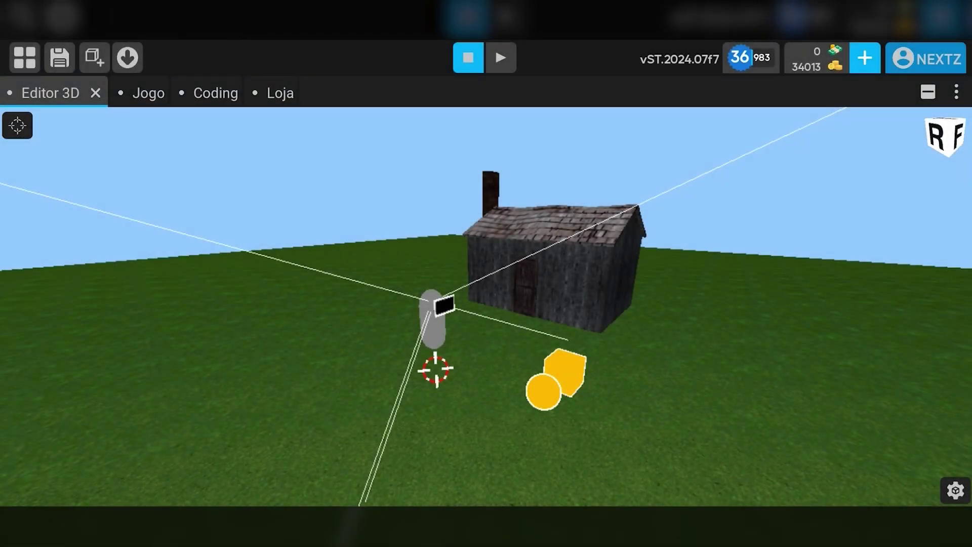
left_click_drag(243, 325, 130, 321)
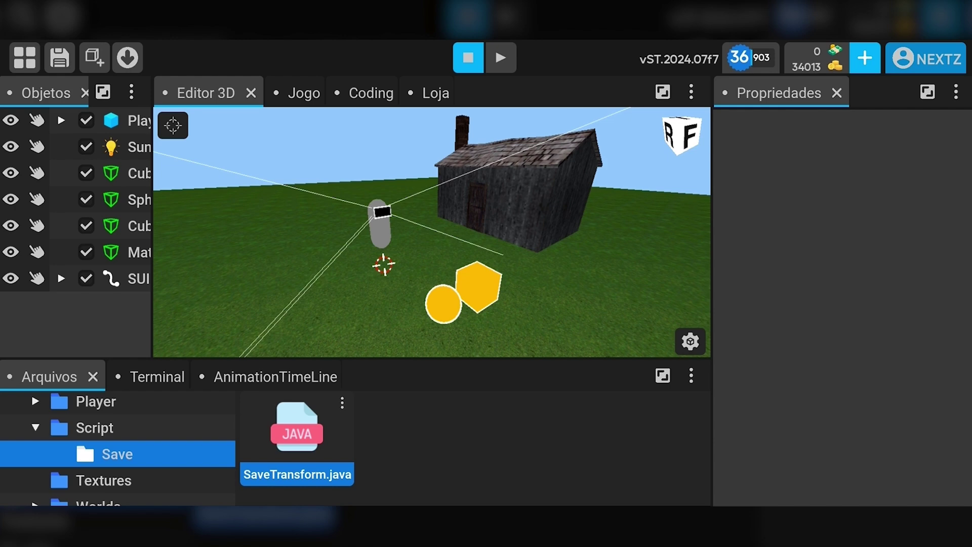
double_click(297, 428)
In the maximized editor, declare private final String chaveRotacao = "Rotacao_"; below the position key.
left_click(663, 122)
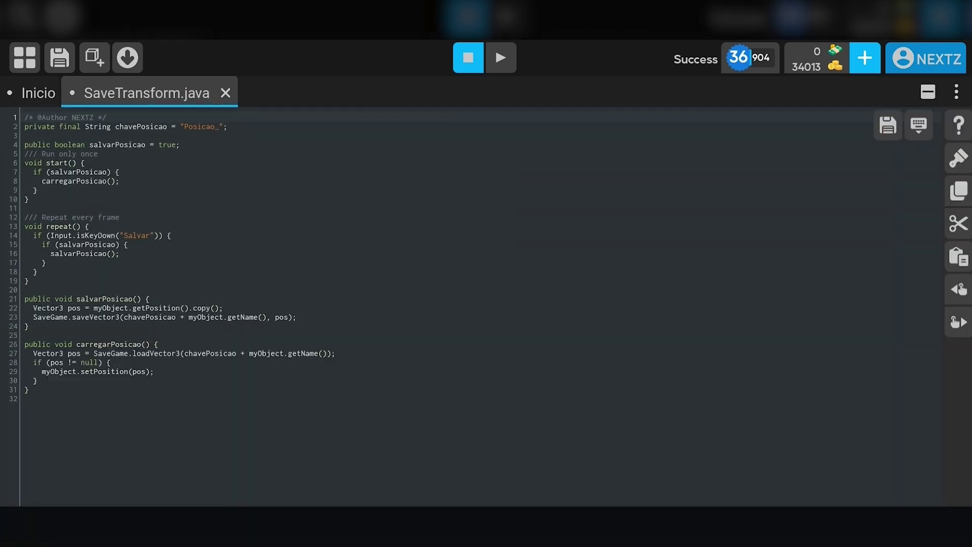
left_click(228, 127)
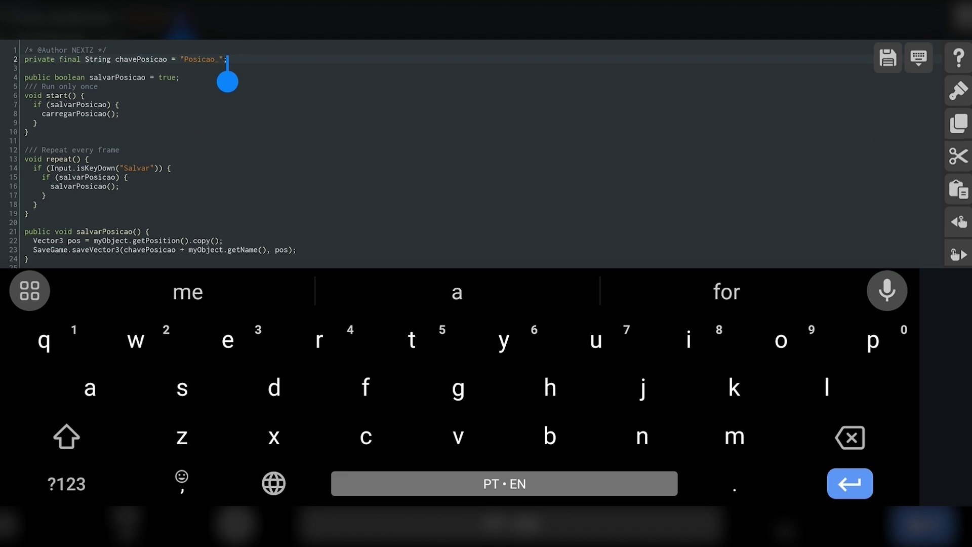
mouse_move(228, 81)
left_mouse_down()
mouse_move(187, 91)
mouse_move(228, 81)
left_mouse_up()
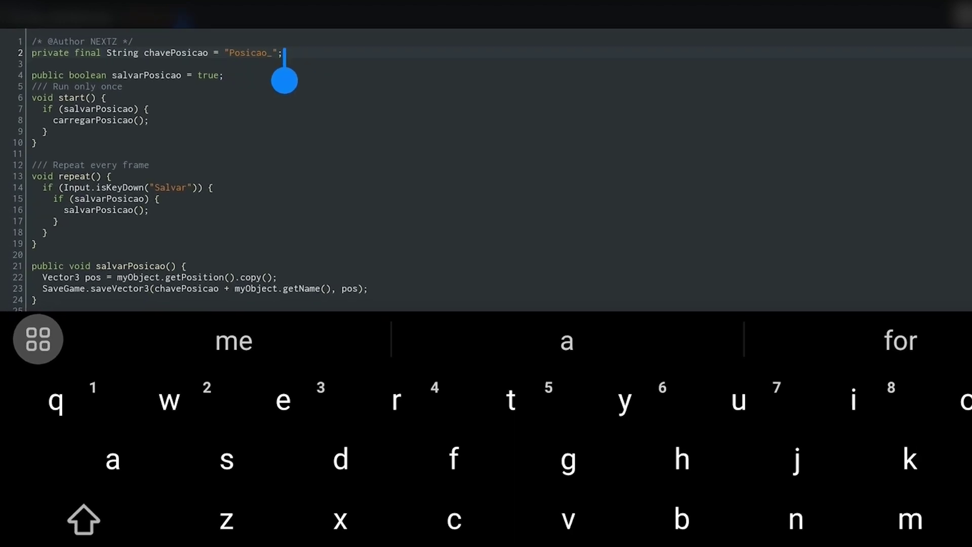
key("Return")
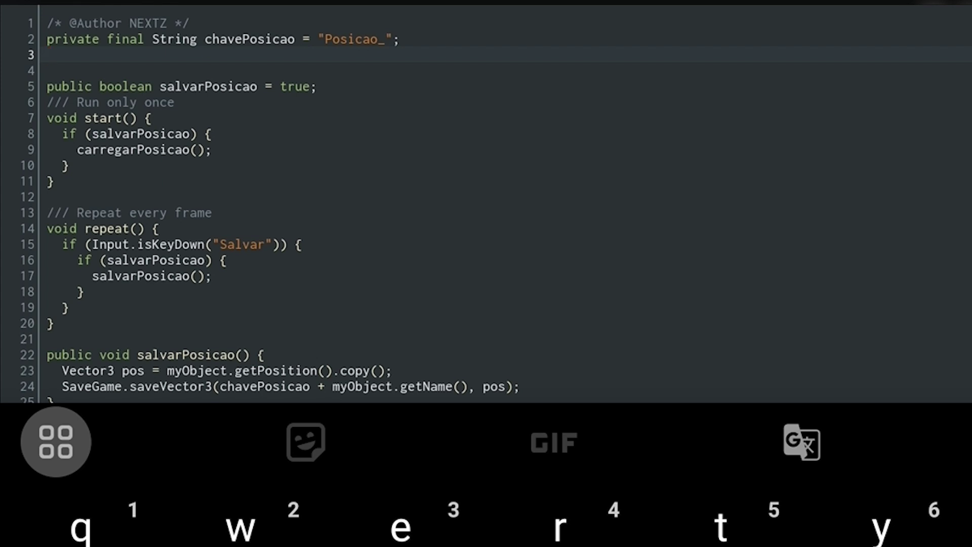
type("private final Str")
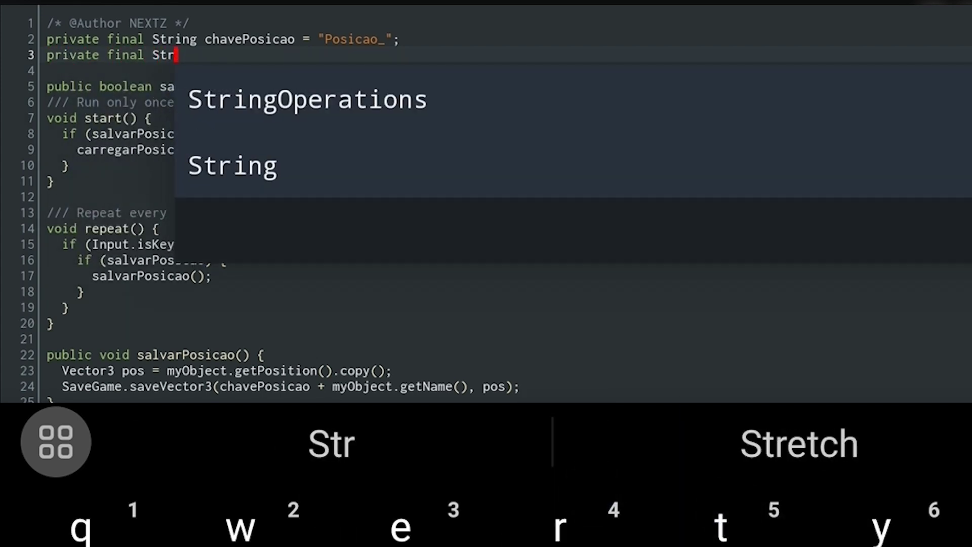
type("ing chaveRotacao =")
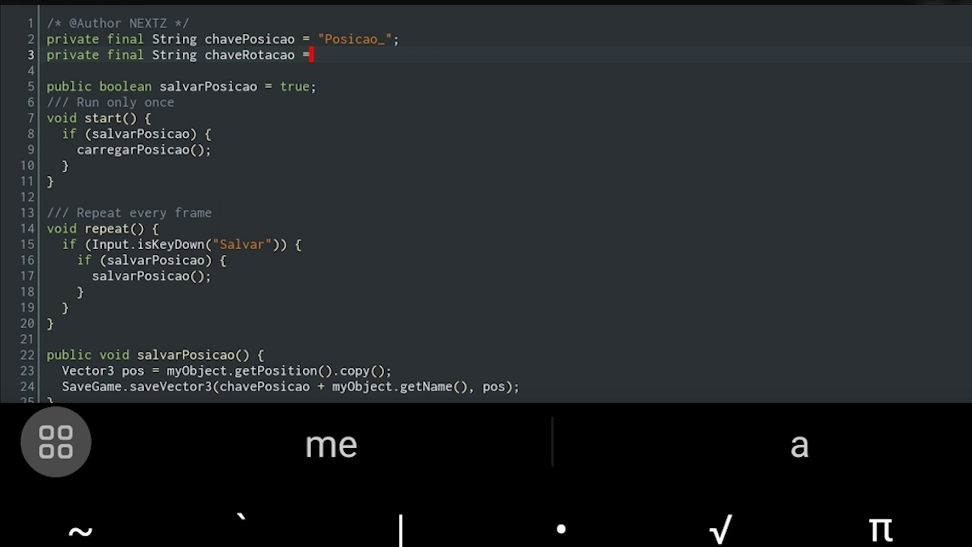
type(" \"Rotacao_")
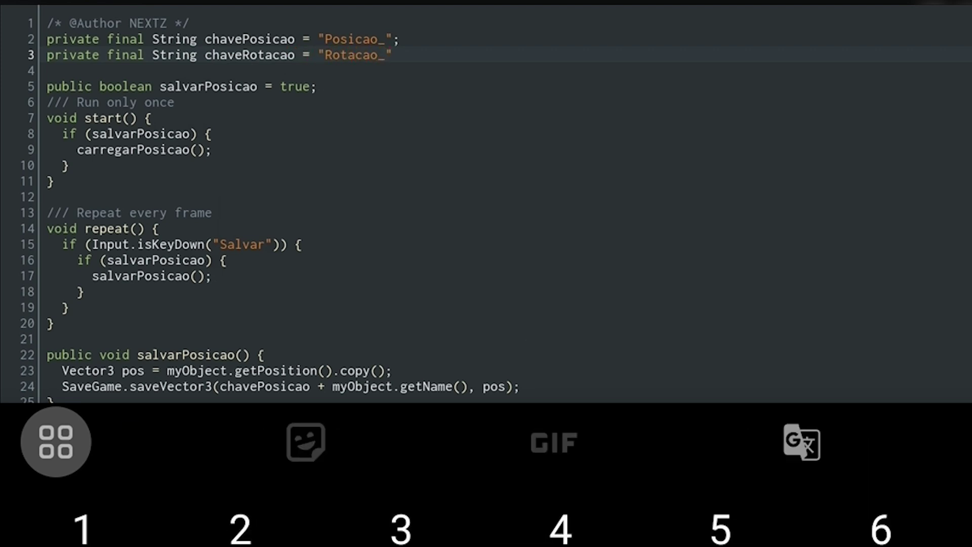
left_click(528, 56)
type(";")
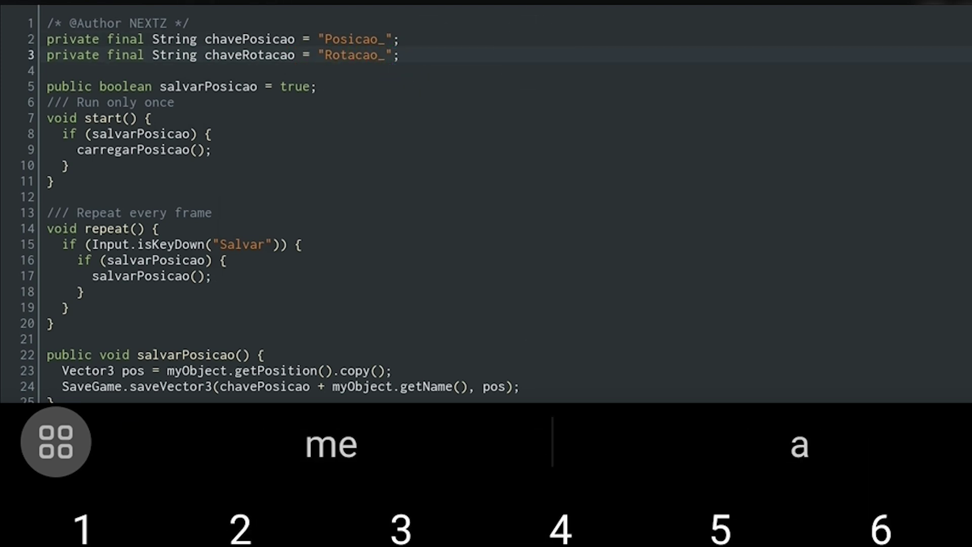
Add public boolean salvarRotacao = true; beneath the salvarPosicao flag.
left_click(319, 87)
left_click_drag(317, 137, 51, 114)
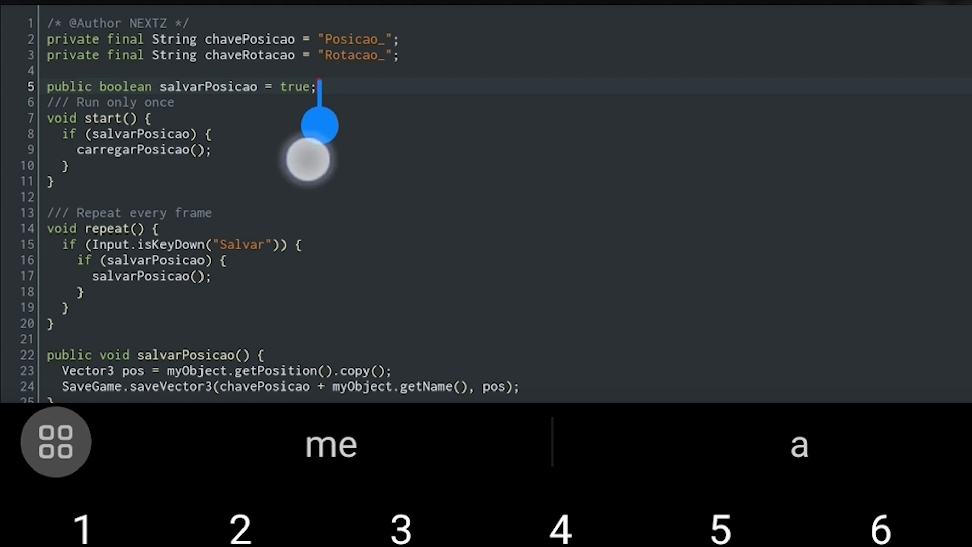
double_click(271, 83)
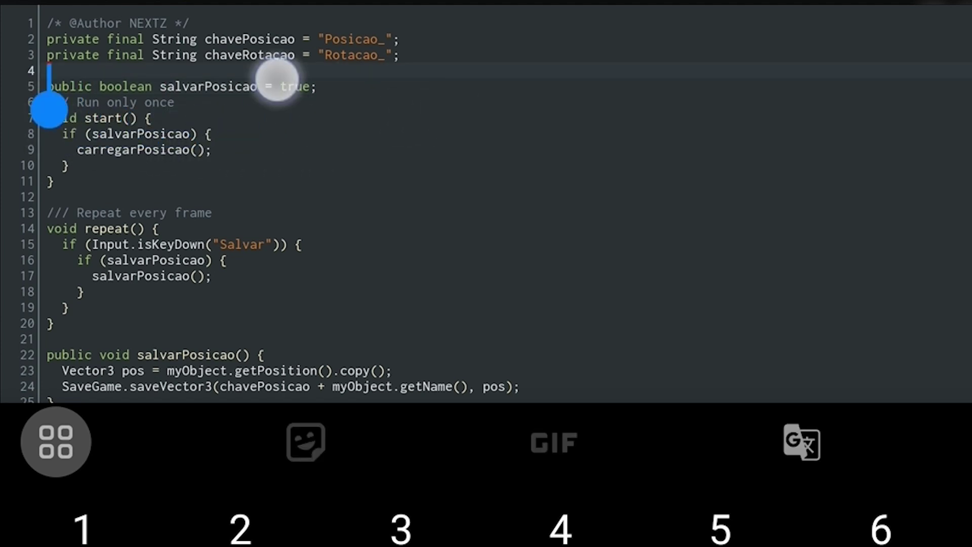
left_click(343, 84)
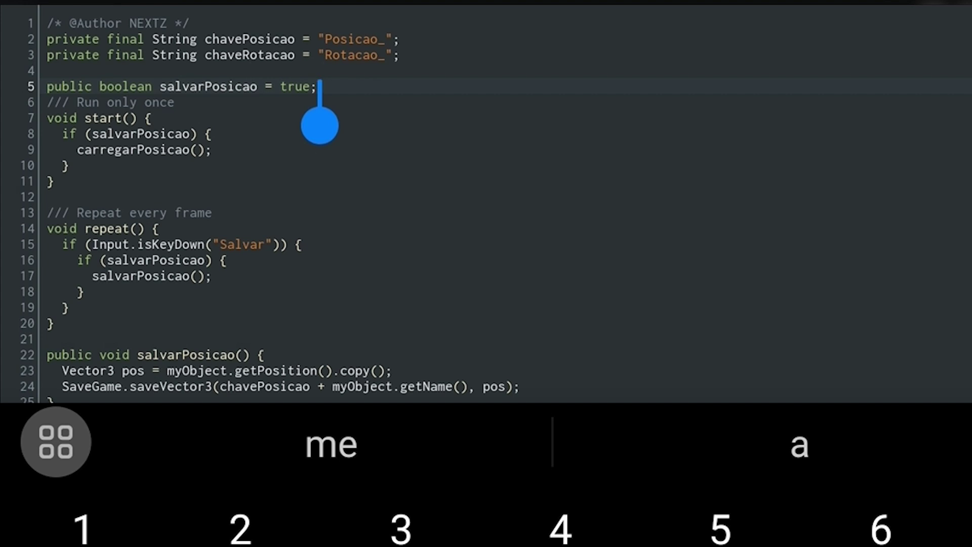
key("Return")
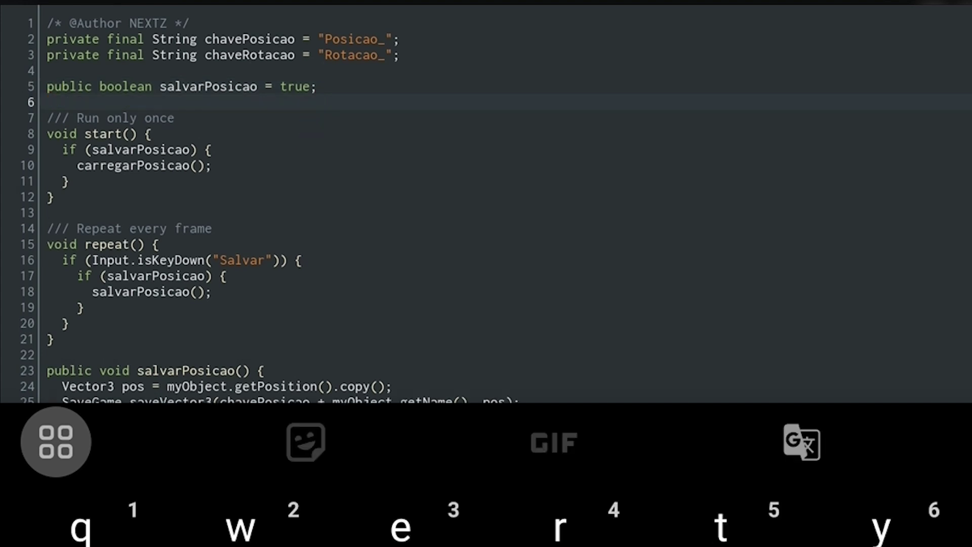
type("public boole")
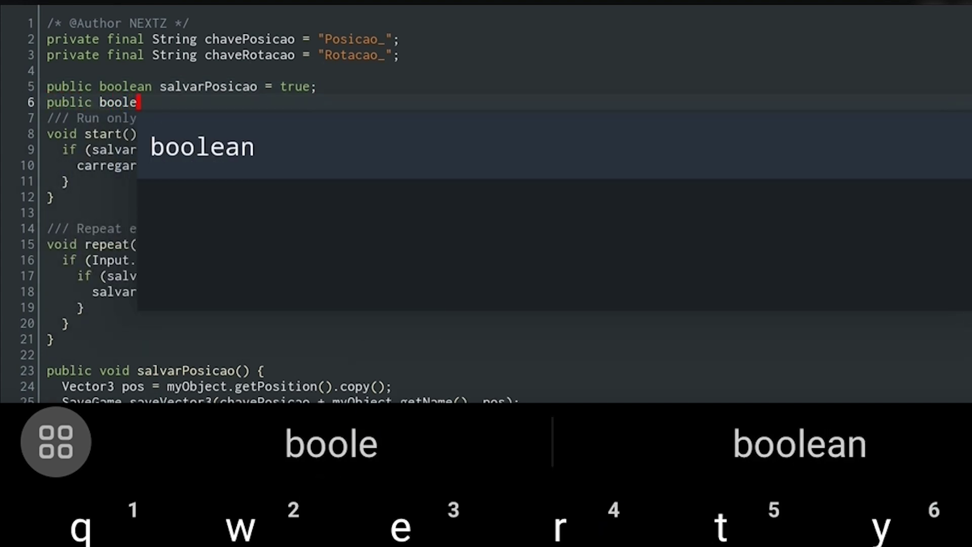
type("an salvarRotacao")
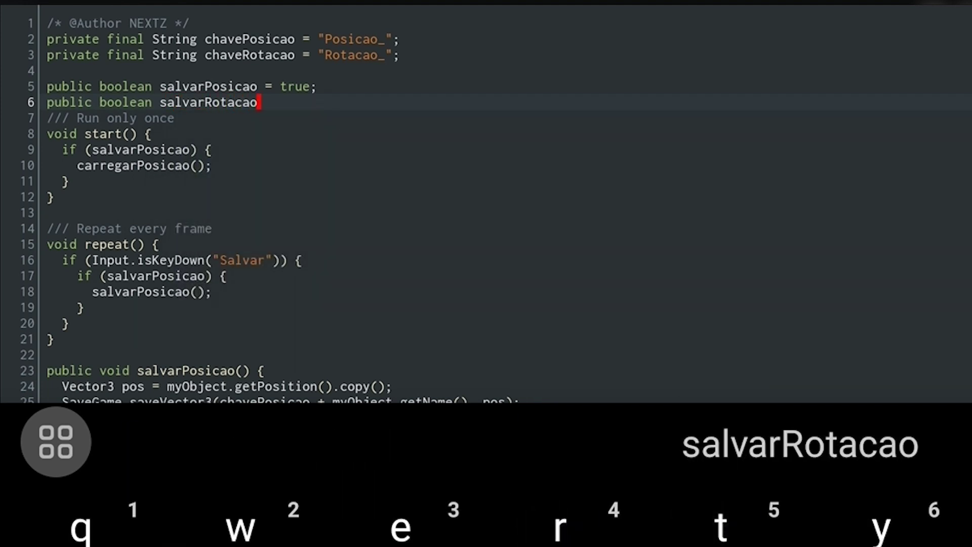
type(" = true;")
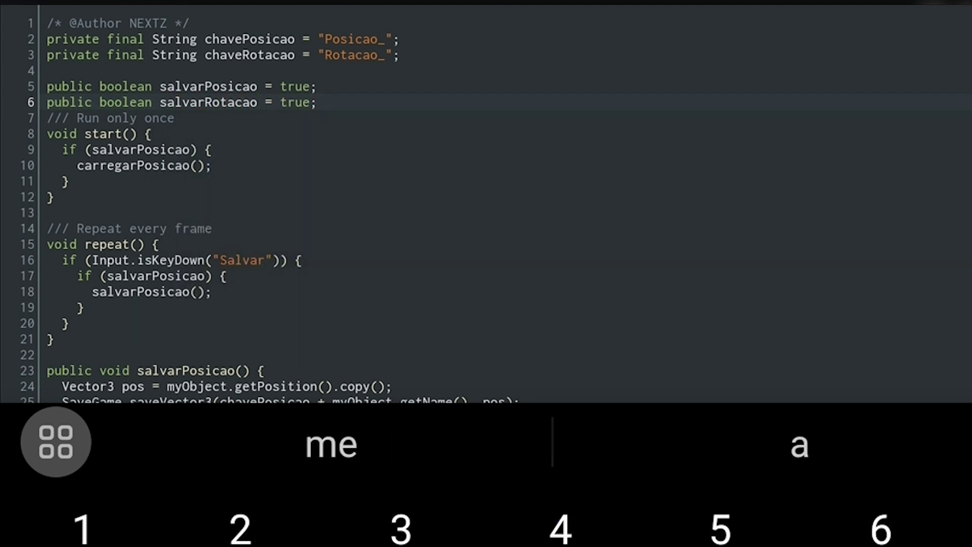
scroll(486, 202, "down", 3)
left_click(135, 380)
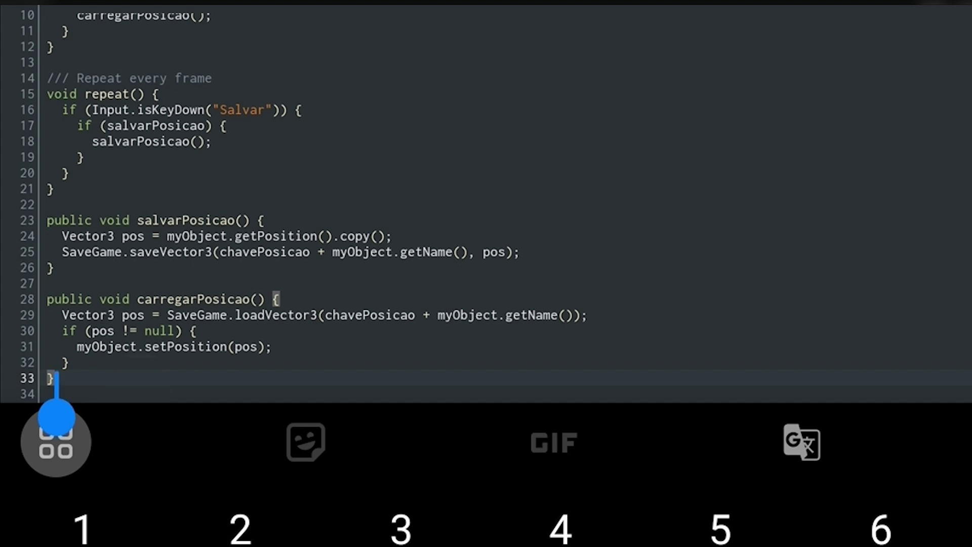
Start a salvarRotacao() method that stores myObject.getRotation().copy() in Quaternion rot.
key("Return")
key("Return")
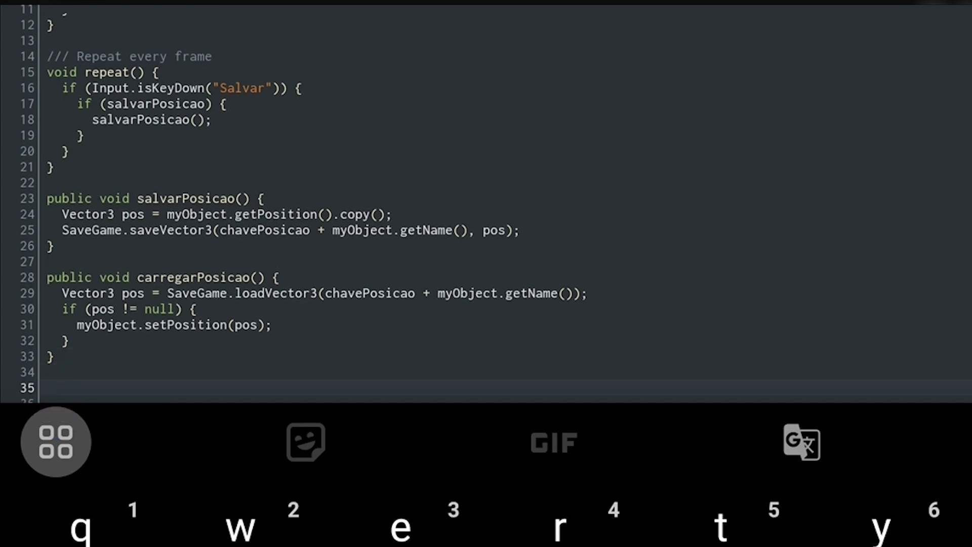
type("public v")
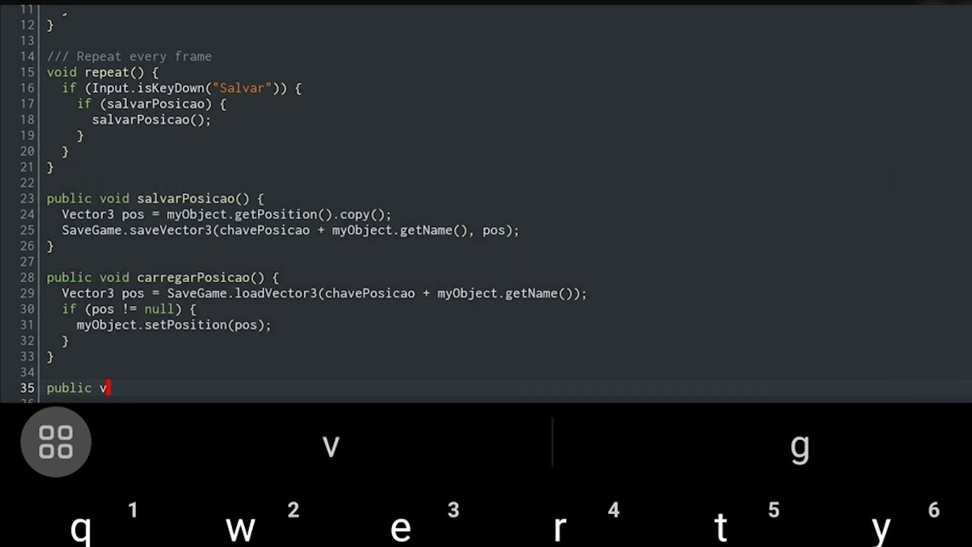
type("oid")
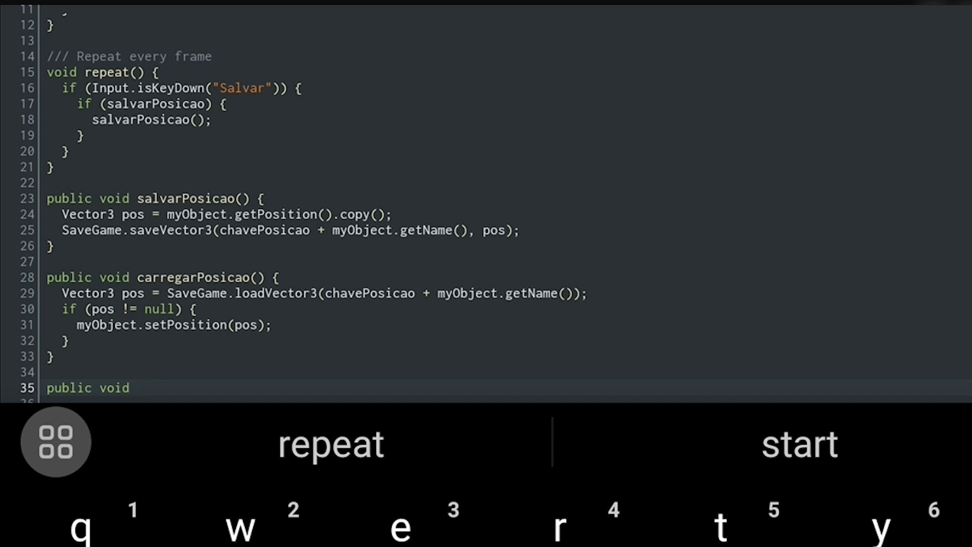
type(" sapv")
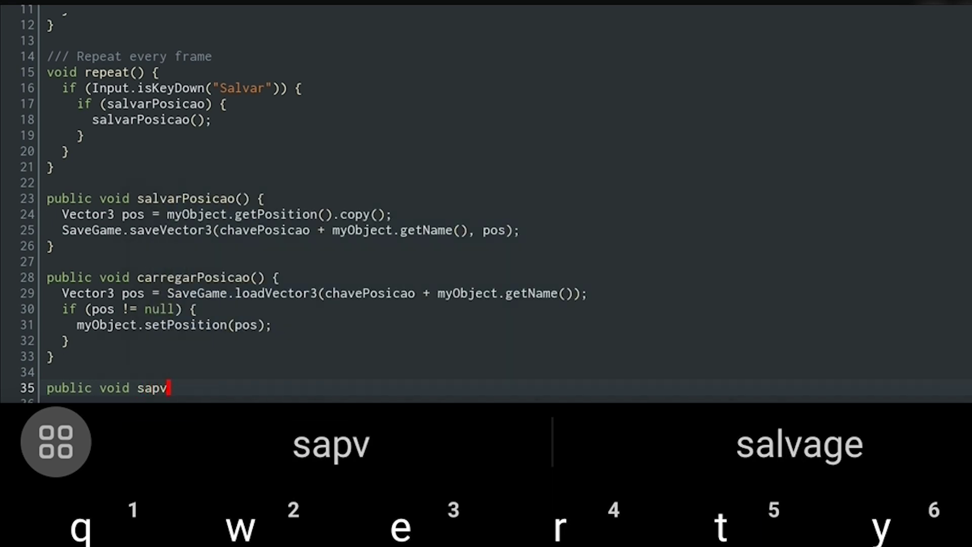
key("BackSpace")
key("BackSpace")
type("lvarRotacao()")
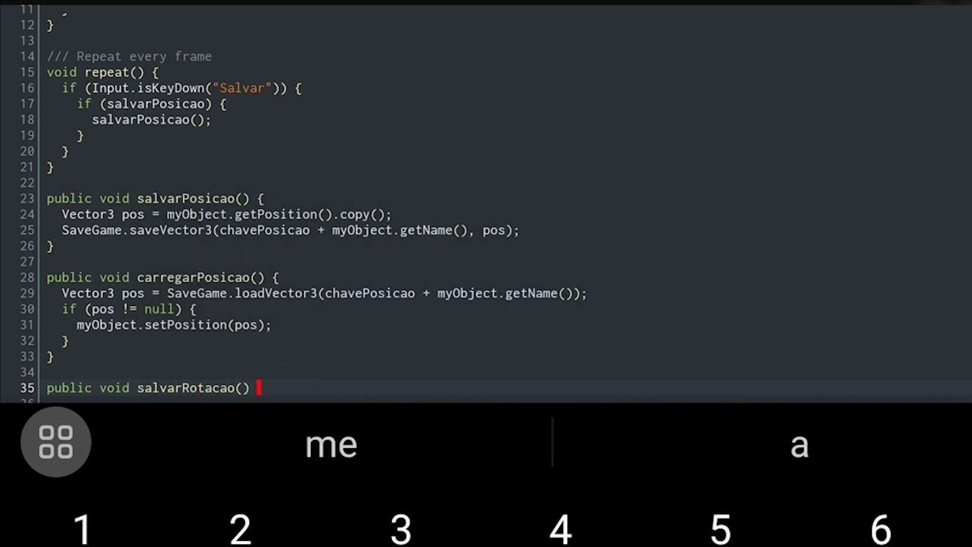
type(" {")
key("Return")
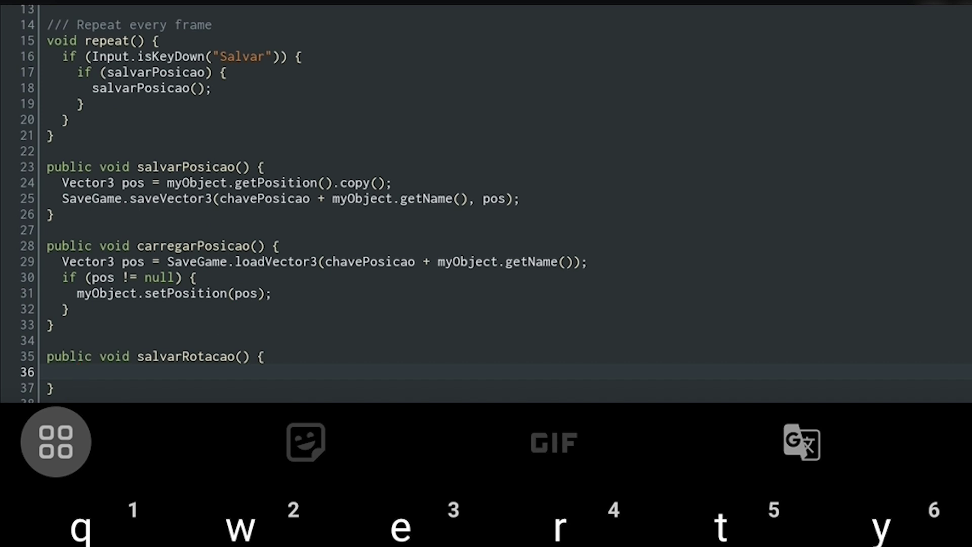
type("Quaternion rot ")
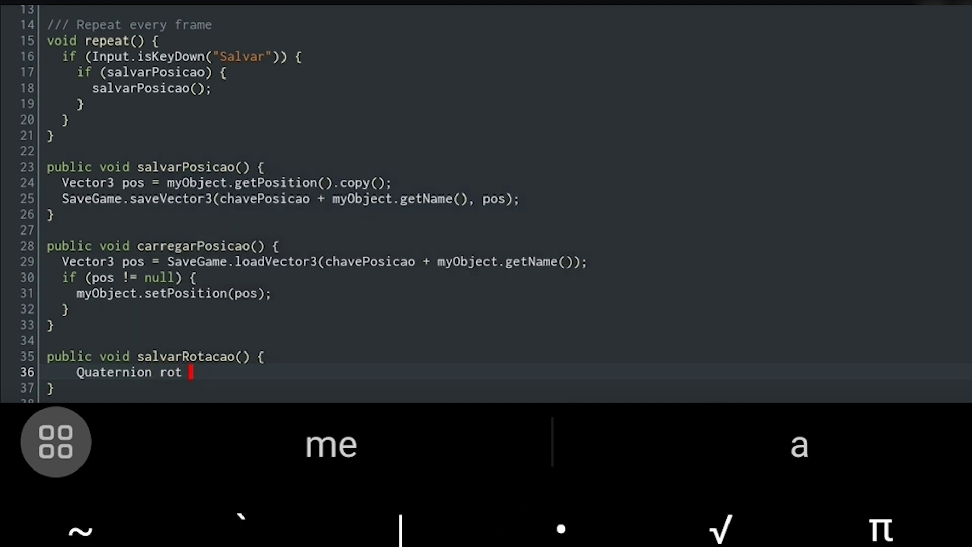
type("= myObject.get")
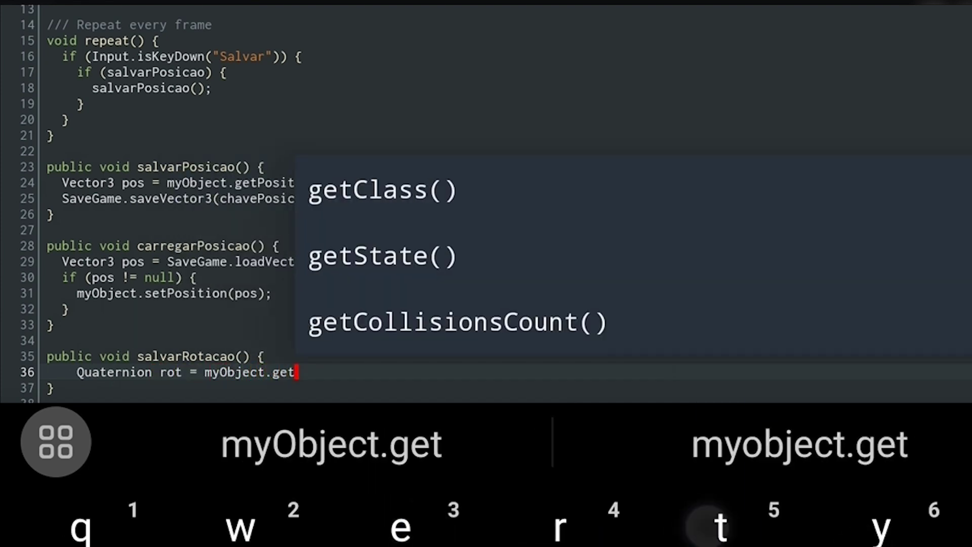
type("R")
left_click(354, 190)
type(".co")
left_click(453, 191)
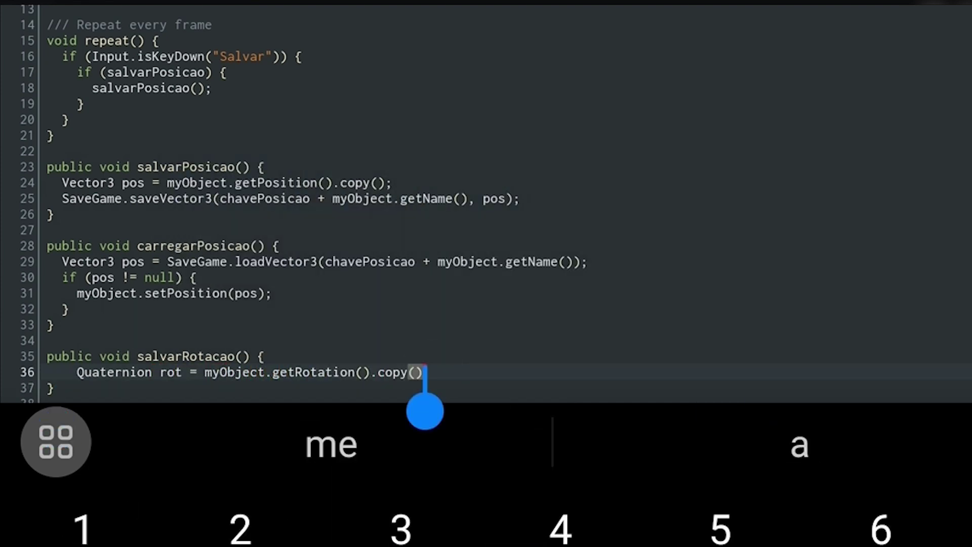
type(";")
key("Return")
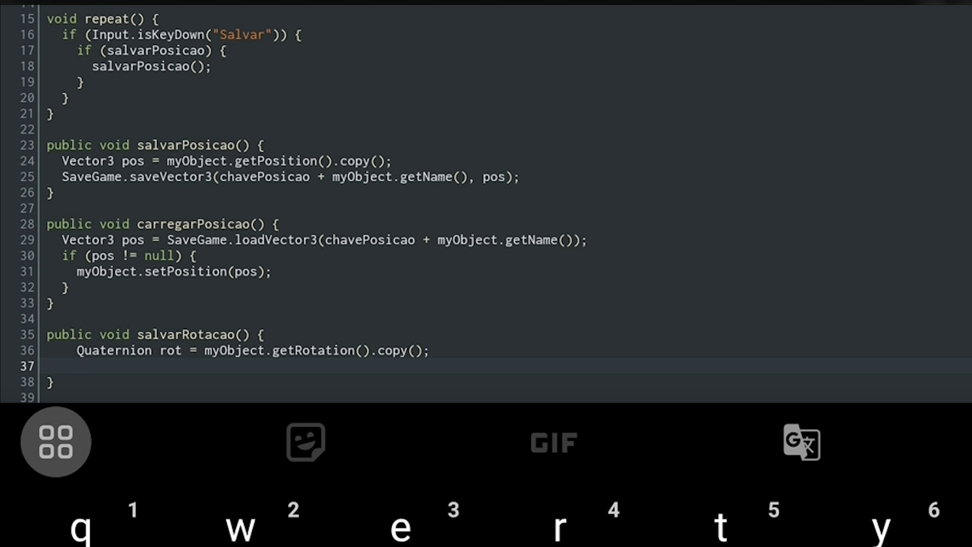
Save rot with SaveGame.saveQuaternion(chaveRotacao + myObject.getName(), rot);.
left_click(78, 366)
type("Sav")
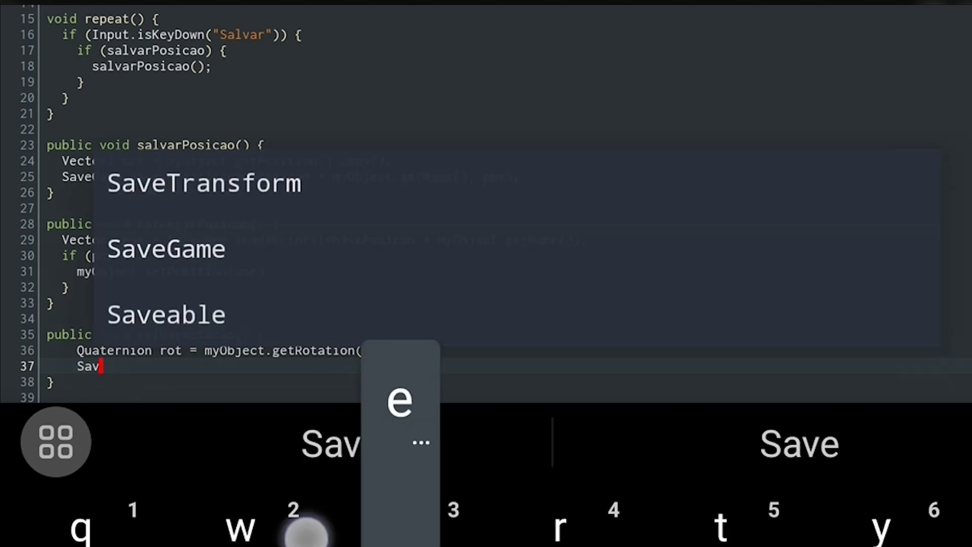
type("eGame.saveQ")
left_click(369, 183)
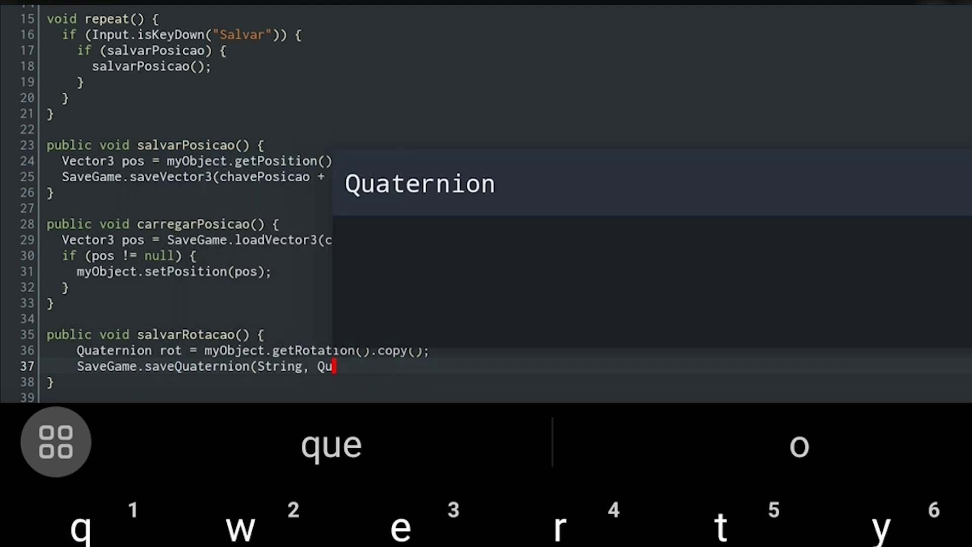
key("BackSpace")
key("BackSpace")
key("BackSpace")
type("chaveRotacao + myObject")
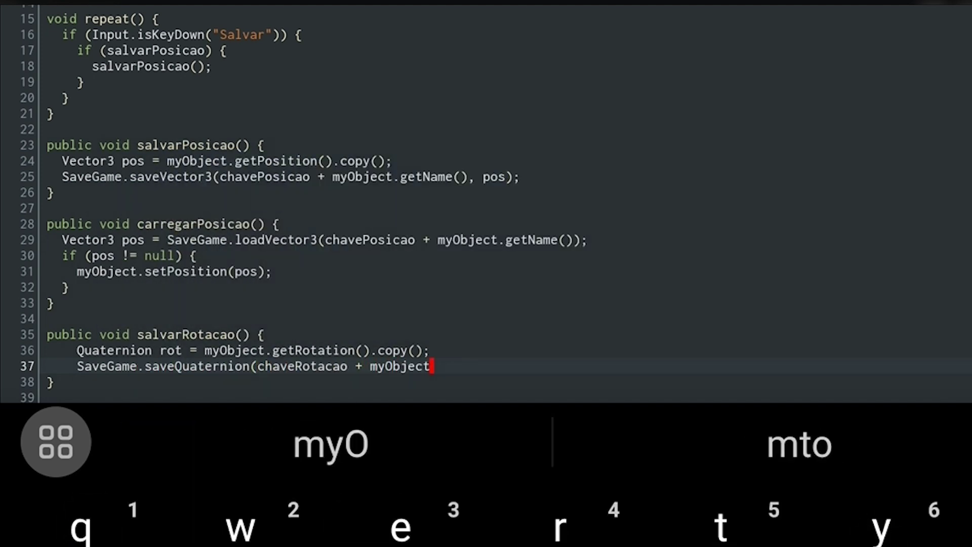
type(".getName(), rot")
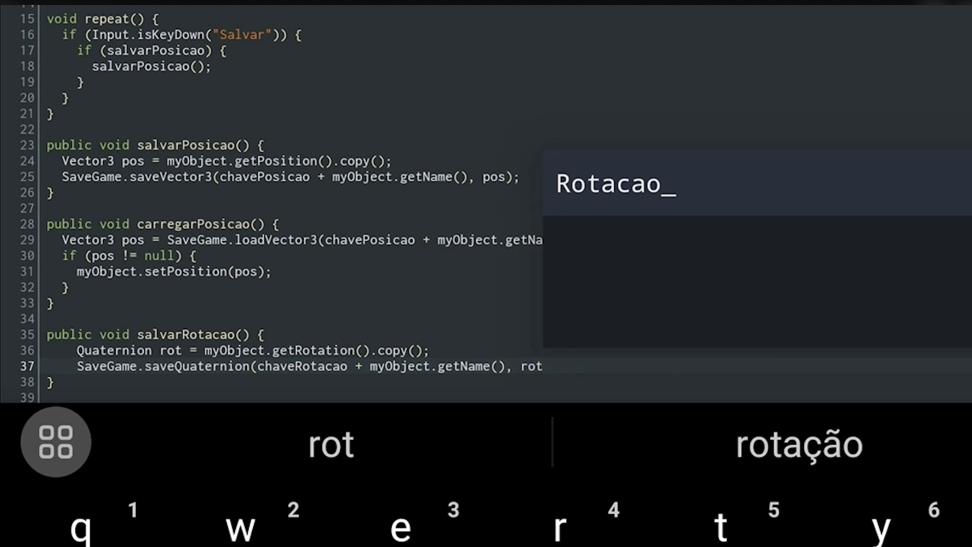
type(");")
key("Return")
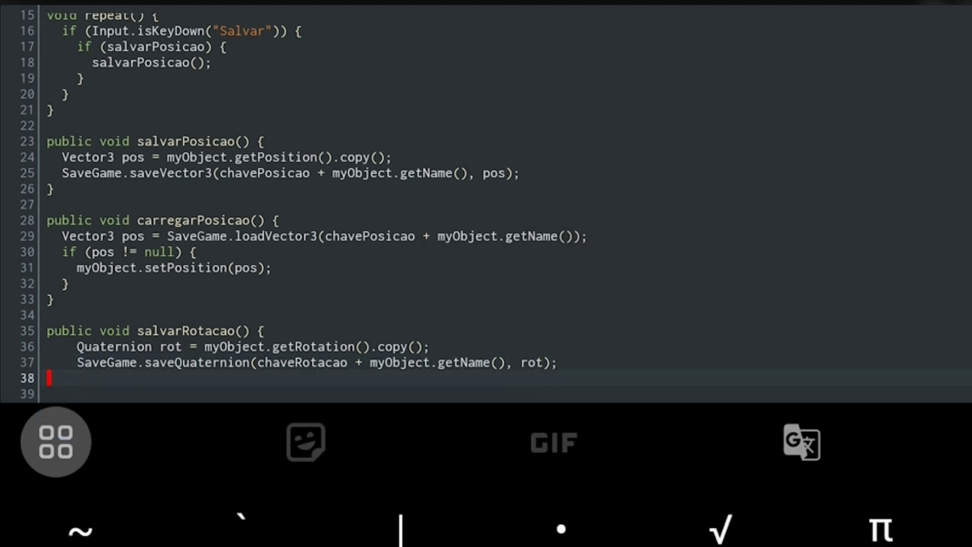
Close salvarRotacao and start carregarRotacao() loading rot via SaveGame.loadQuaternion(chaveRotacao + myObject.getName()).
type("}")
key("Return")
key("Return")
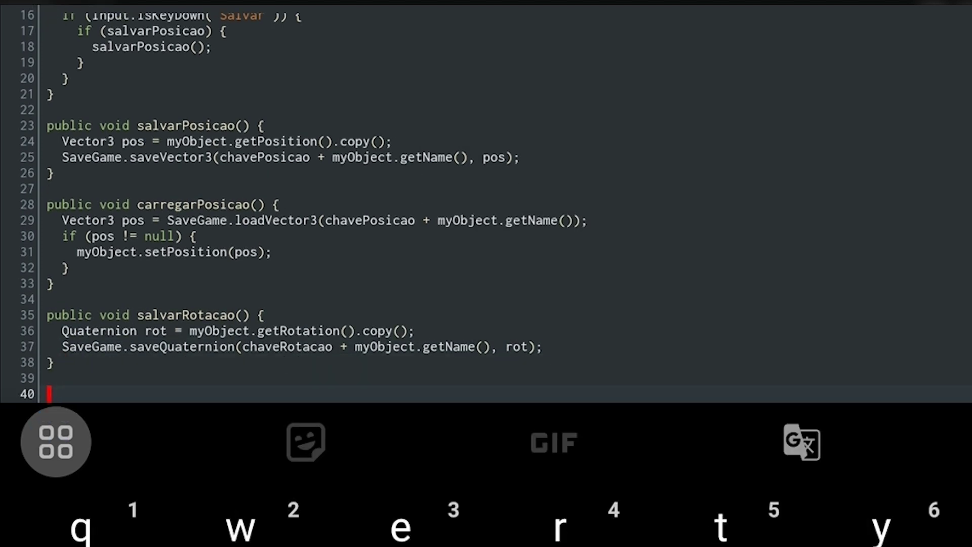
type("public ")
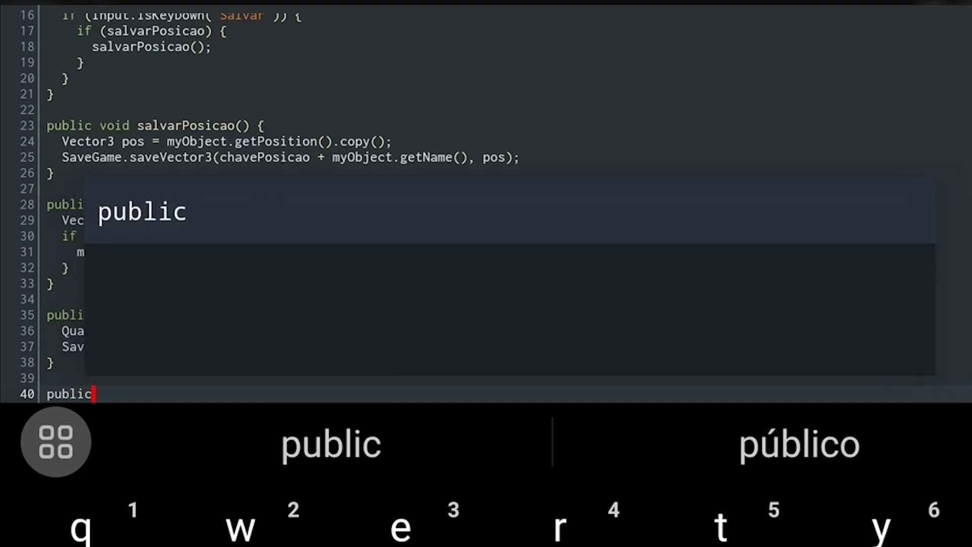
type("void car")
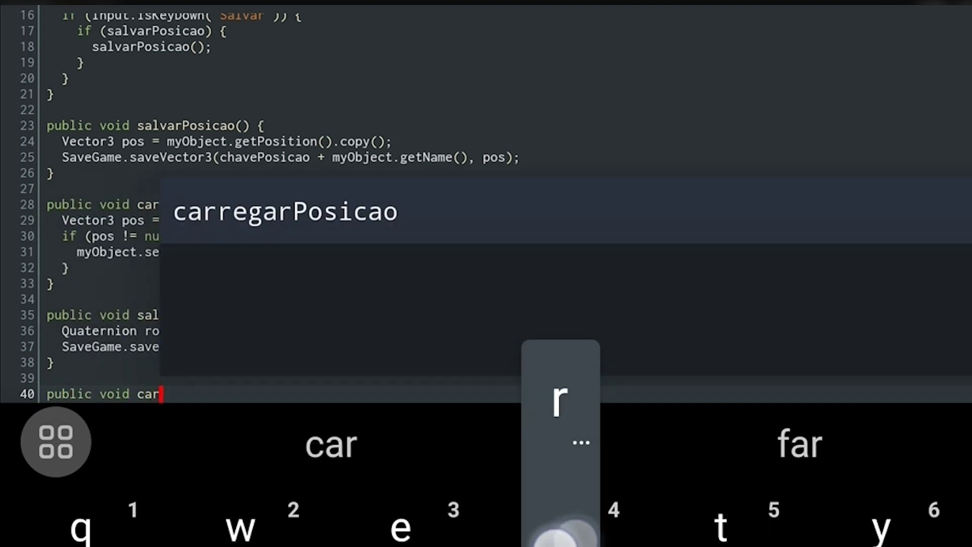
type("regarPosicao")
key("BackSpace")
key("BackSpace")
key("BackSpace")
key("BackSpace")
key("BackSpace")
type("Rotacao")
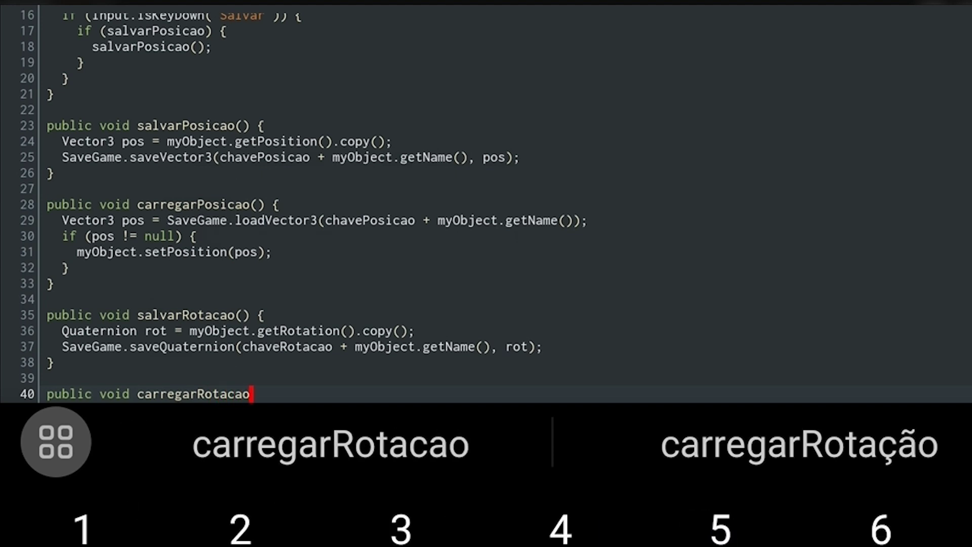
type("() {")
key("Return")
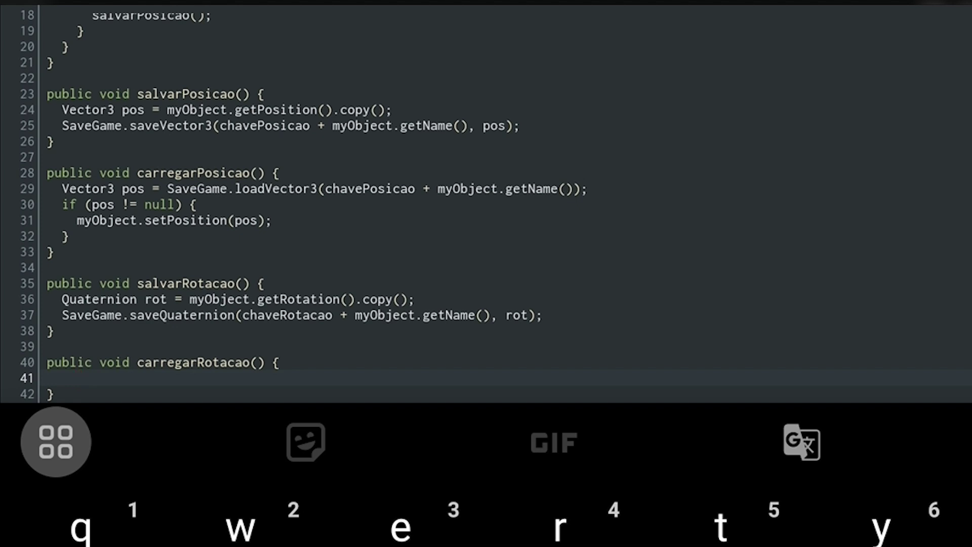
type("Quaternion rot")
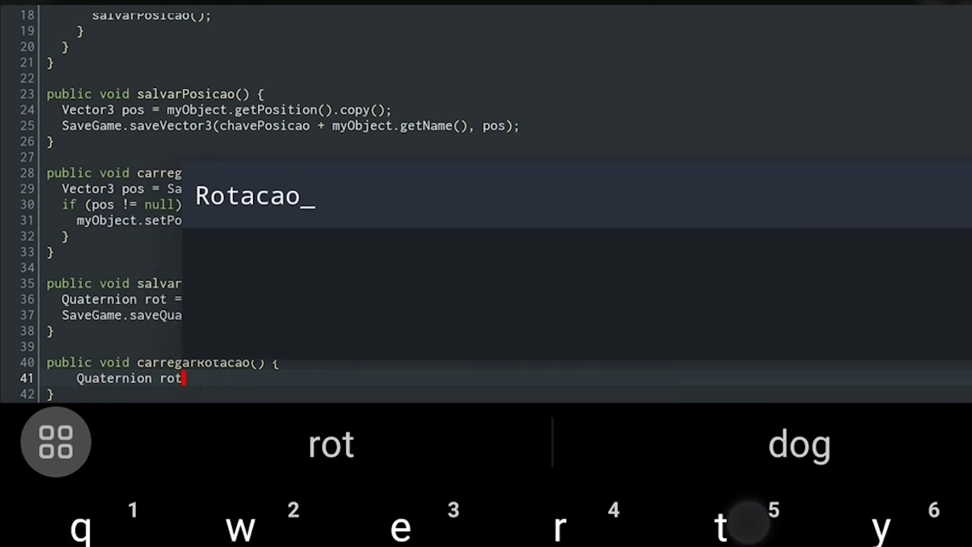
type(" = SaveGame.l")
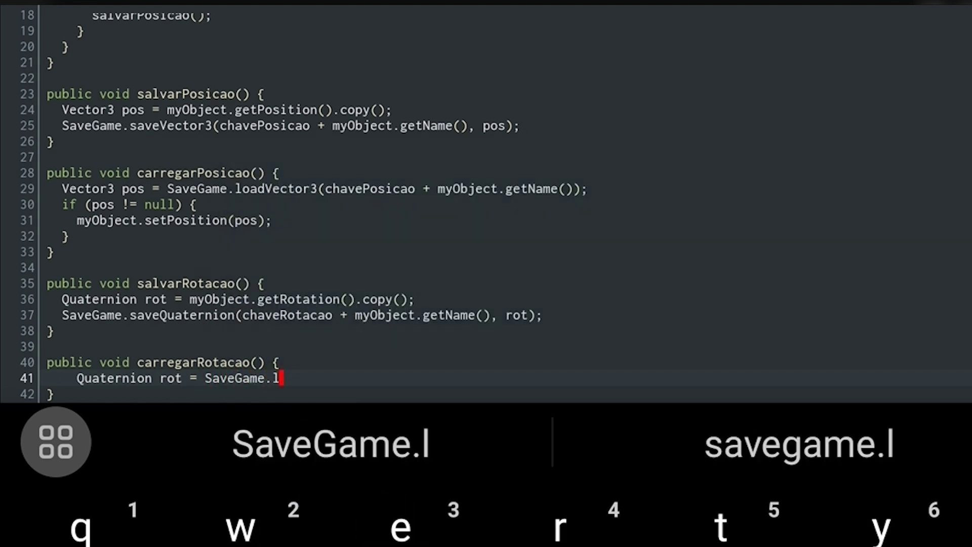
type("oadQuaternion(chave")
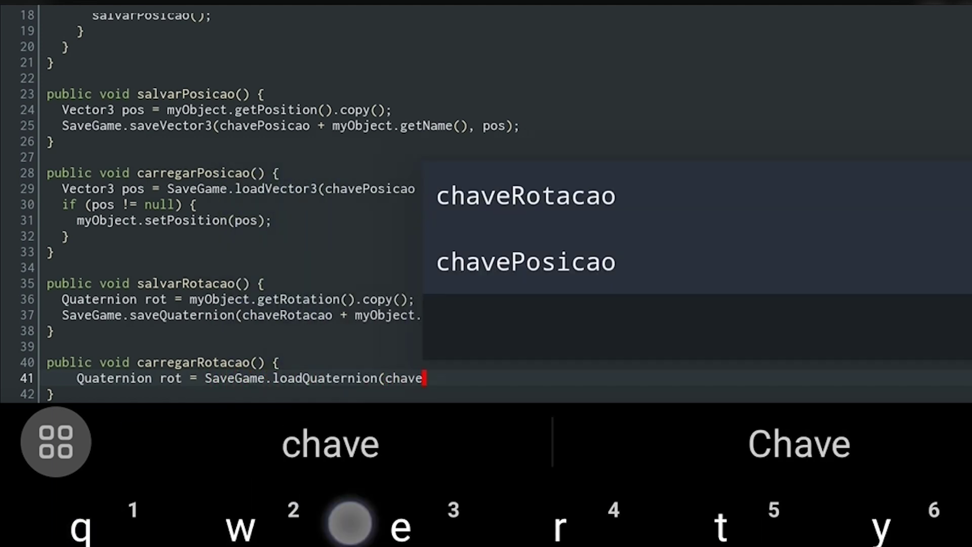
type("Rotacao + myObject.get")
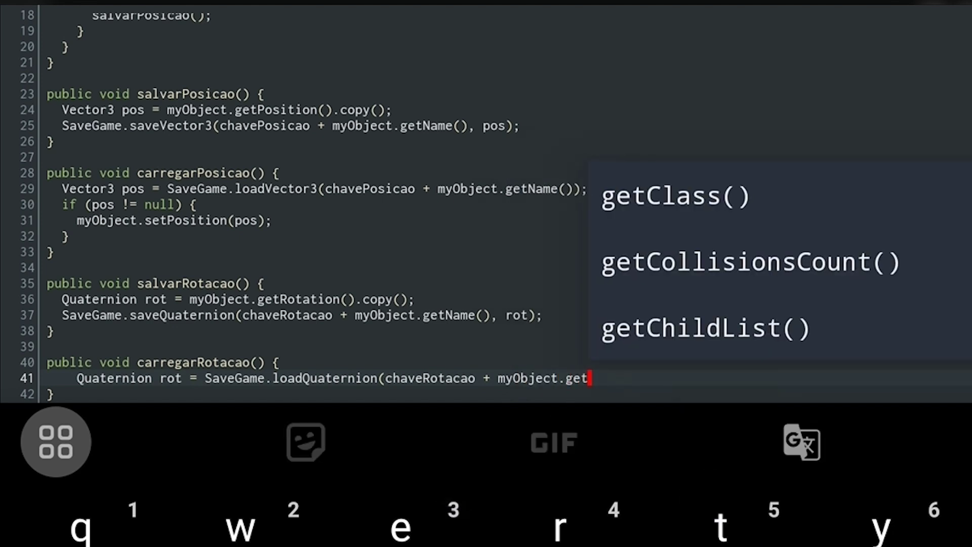
type("Name());")
key("Return")
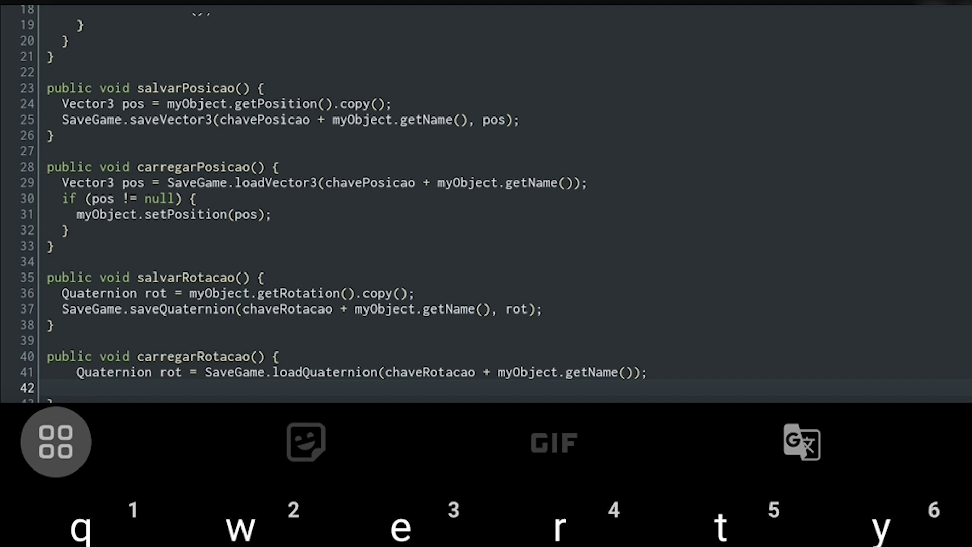
Add if(rot != null) { myObject.setRotation(rot); } to carregarRotacao.
type("i")
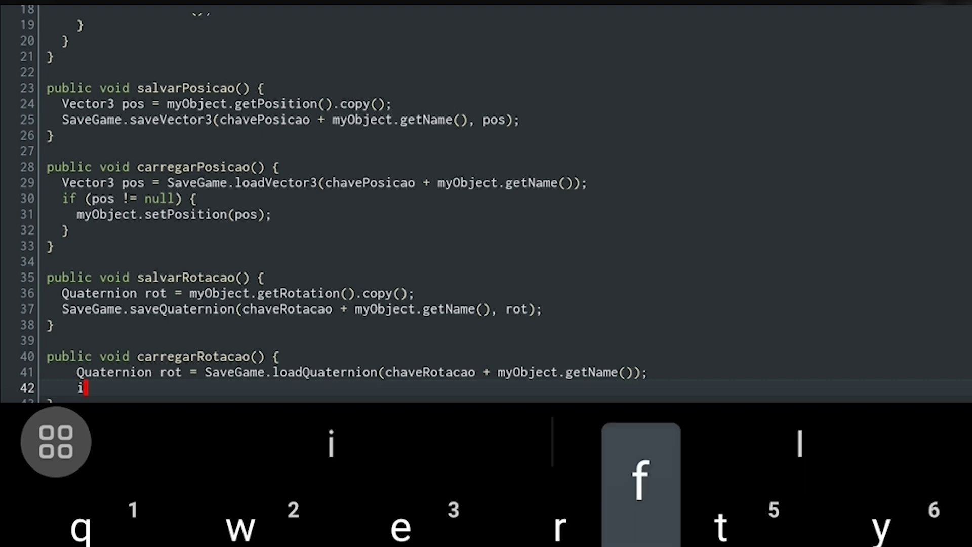
type("f(rot != null")
left_click(191, 388)
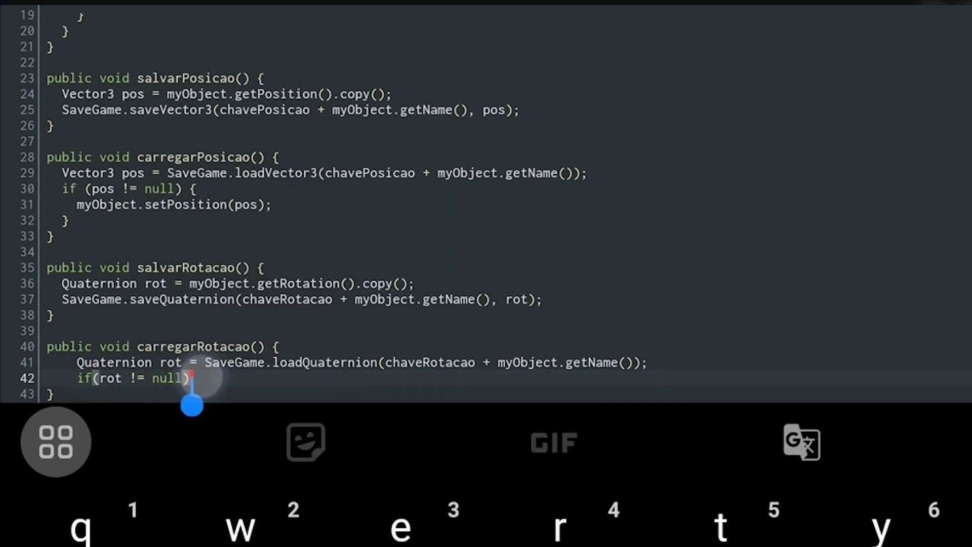
type("{")
key("Return")
type("myObject.set")
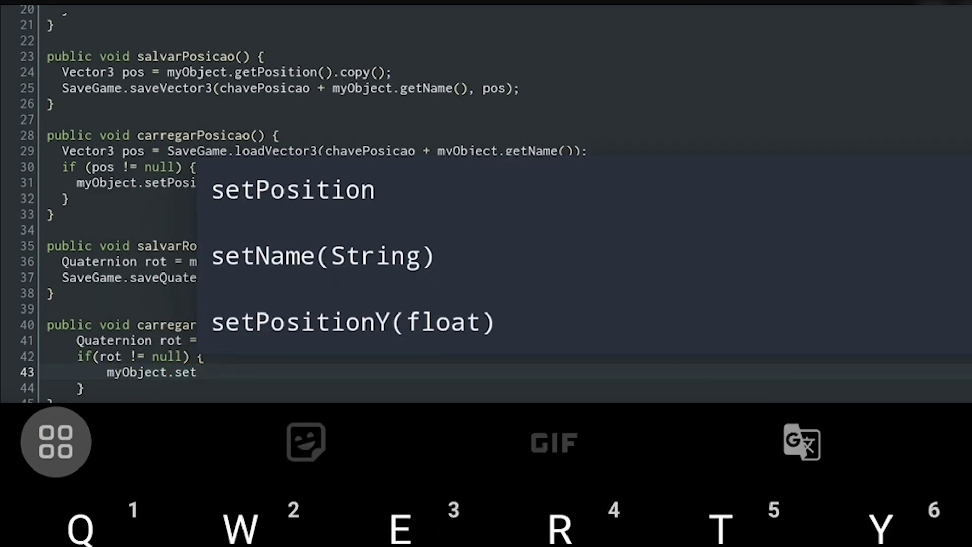
type("Rota")
left_click(391, 321)
type("rot")
left_click(84, 388)
left_click(295, 373)
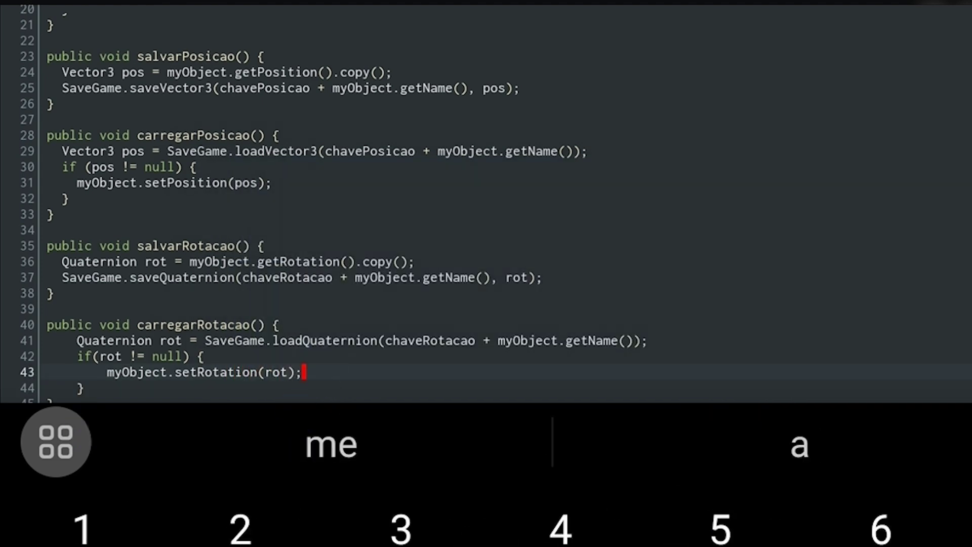
type(";")
scroll(456, 202, "up", 6)
left_click(394, 386)
left_click(140, 149)
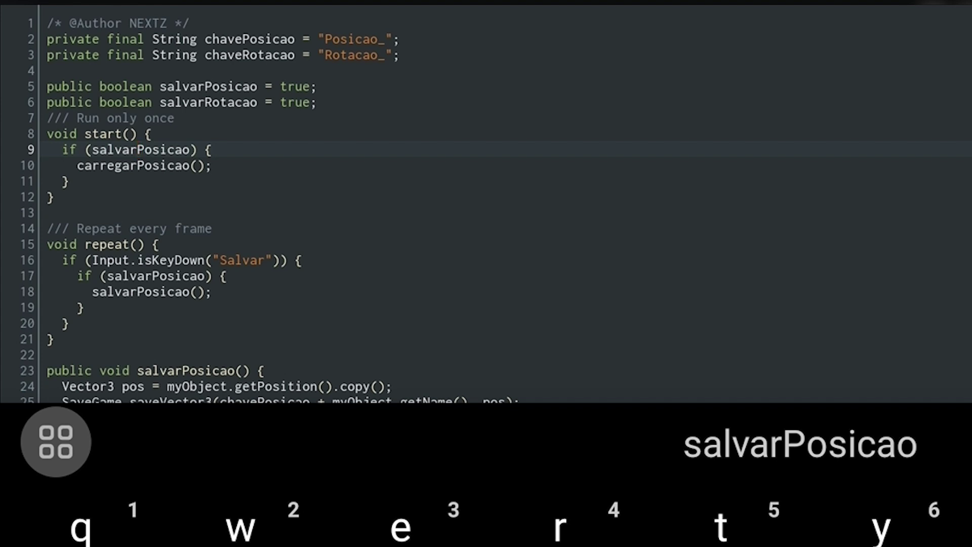
Add an if(salvarRotacao) check after the position check in start().
left_click(127, 151)
left_click(168, 276)
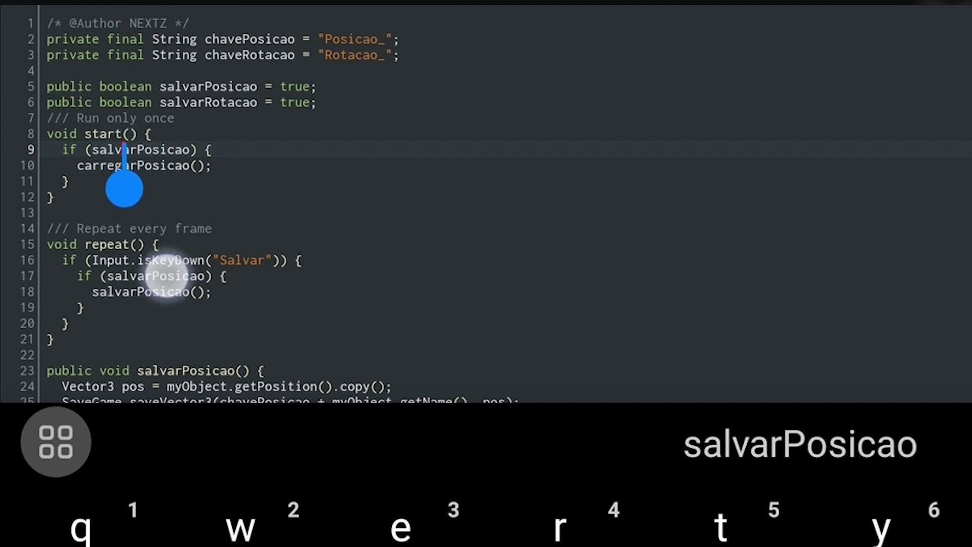
left_click(68, 182)
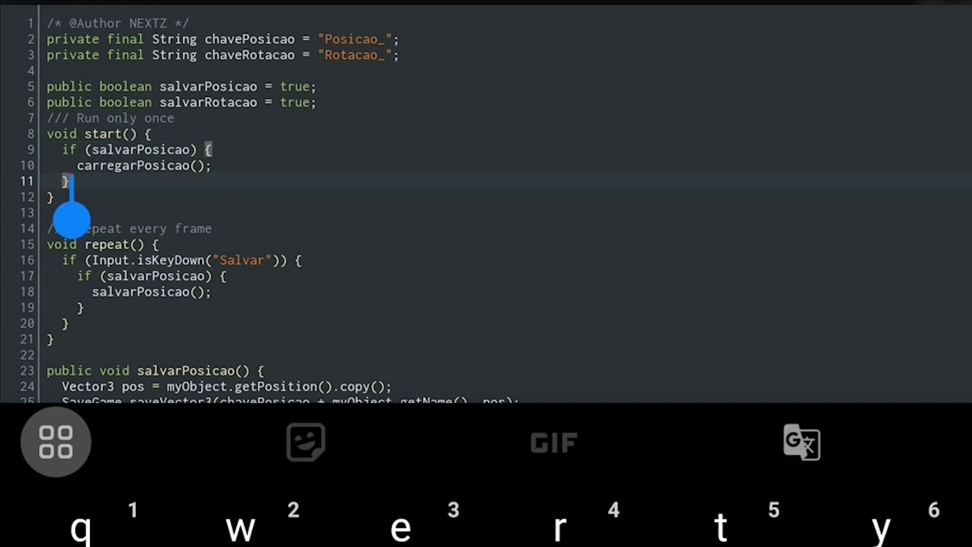
key("Return")
type("if(")
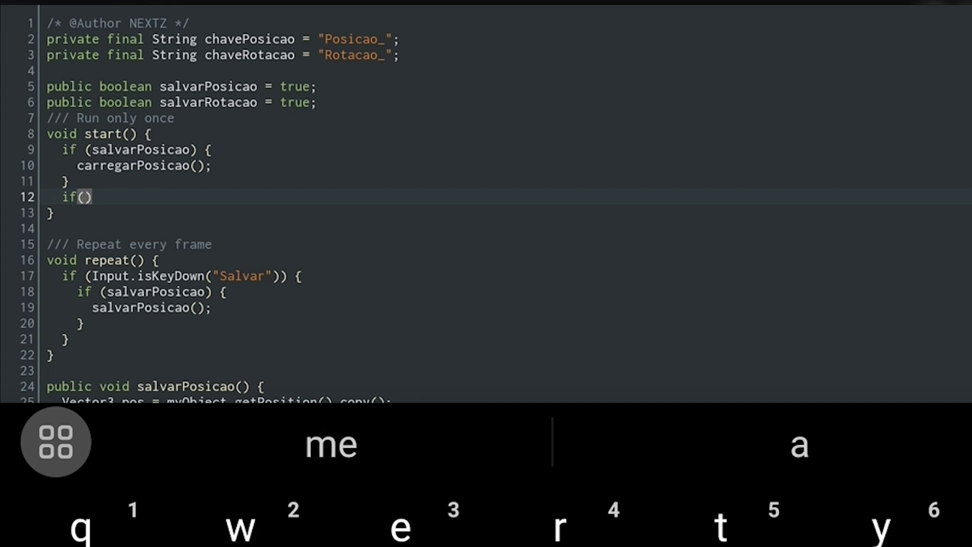
type("salvar")
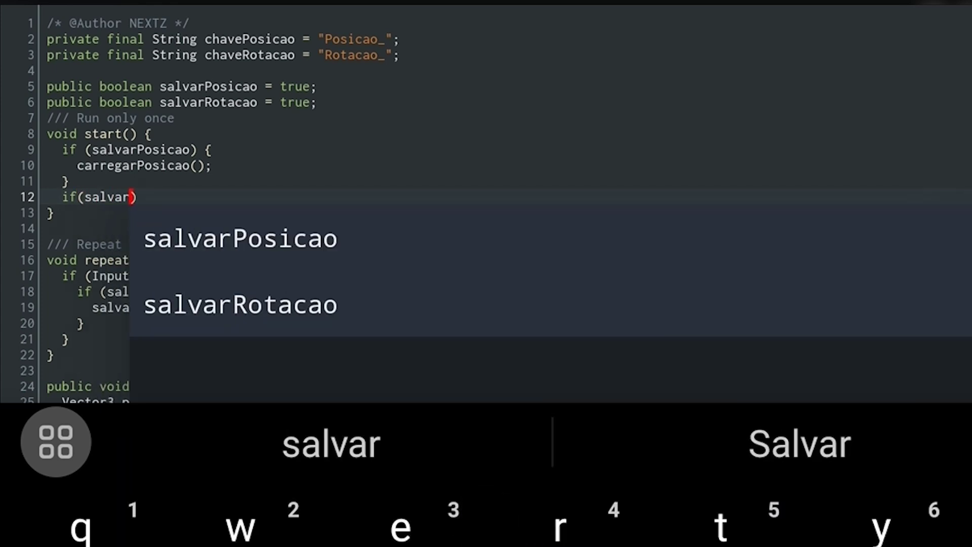
left_click(240, 304)
left_click(198, 191)
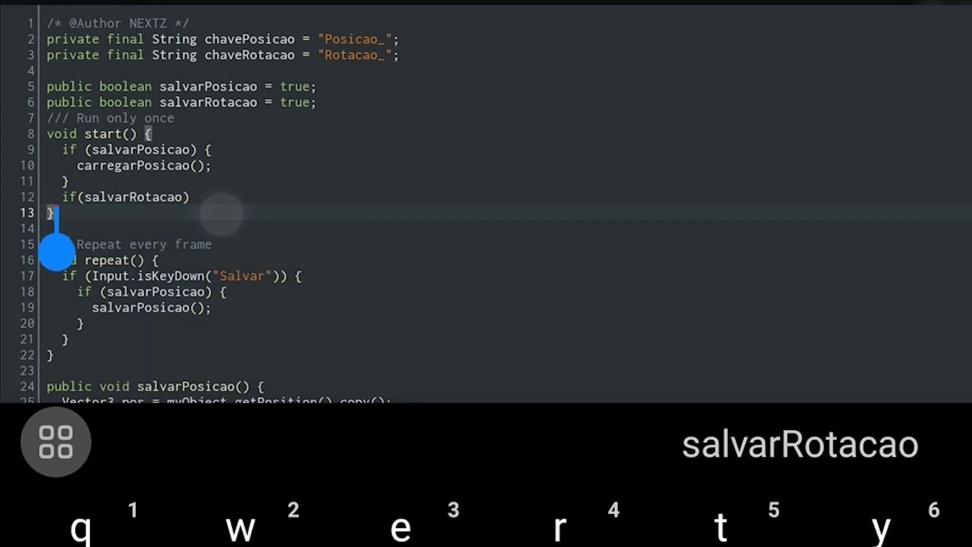
Call carregarRotacao(); inside the new salvarRotacao block.
type("{")
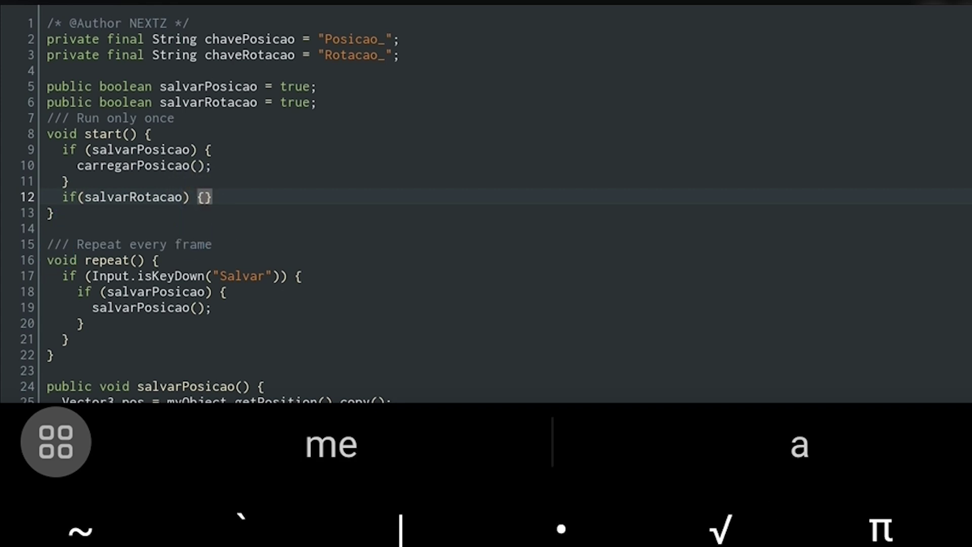
key("Return")
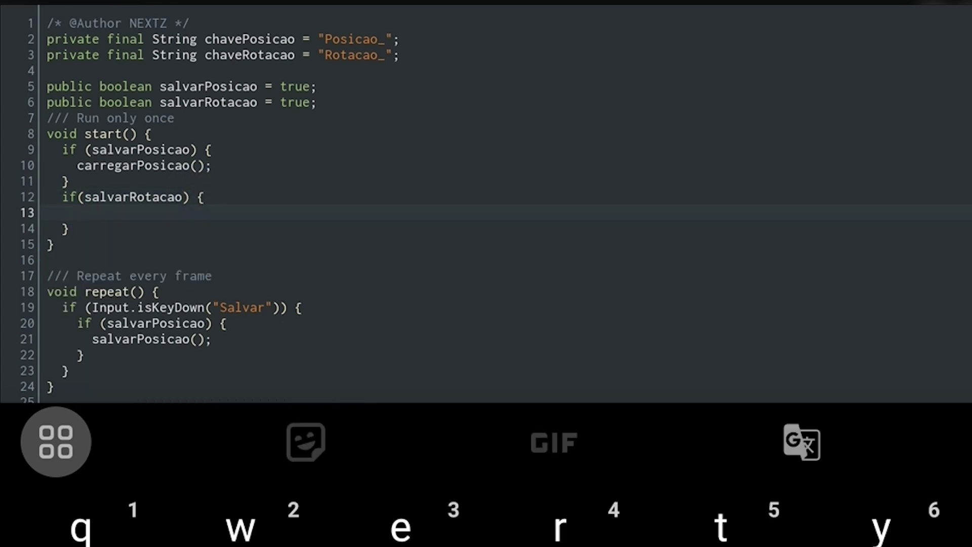
type("carr")
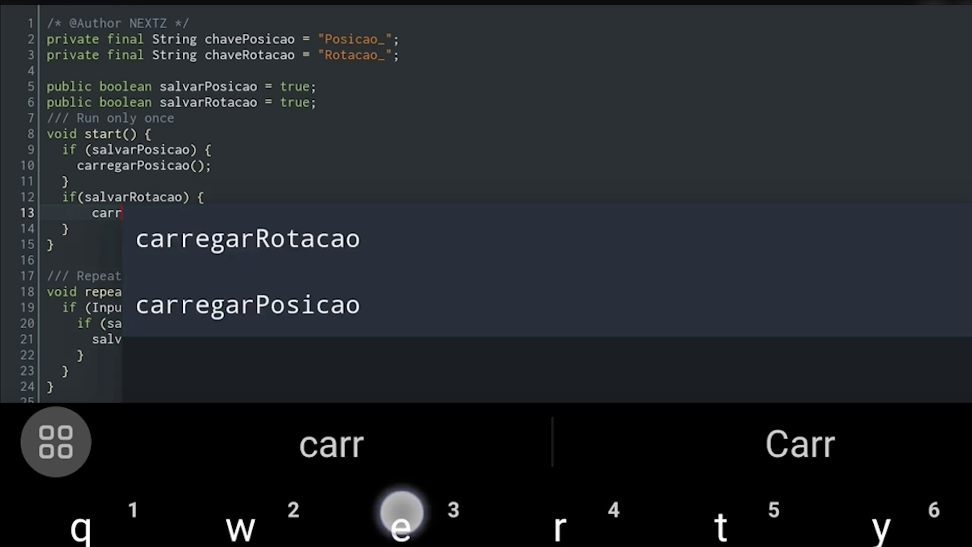
type("e")
left_click(192, 240)
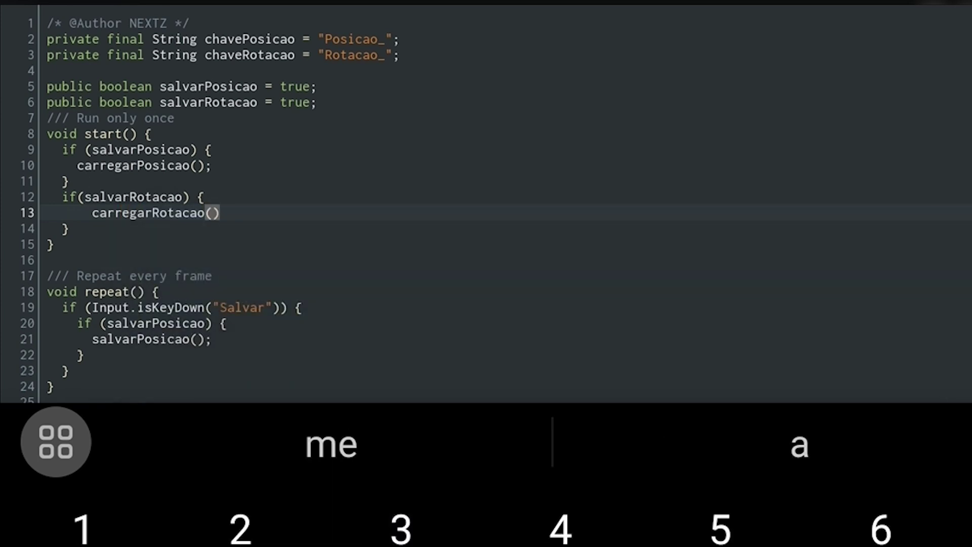
type(";")
scroll(486, 202, "down", 2)
left_click(81, 278)
left_click_drag(113, 317, 184, 271)
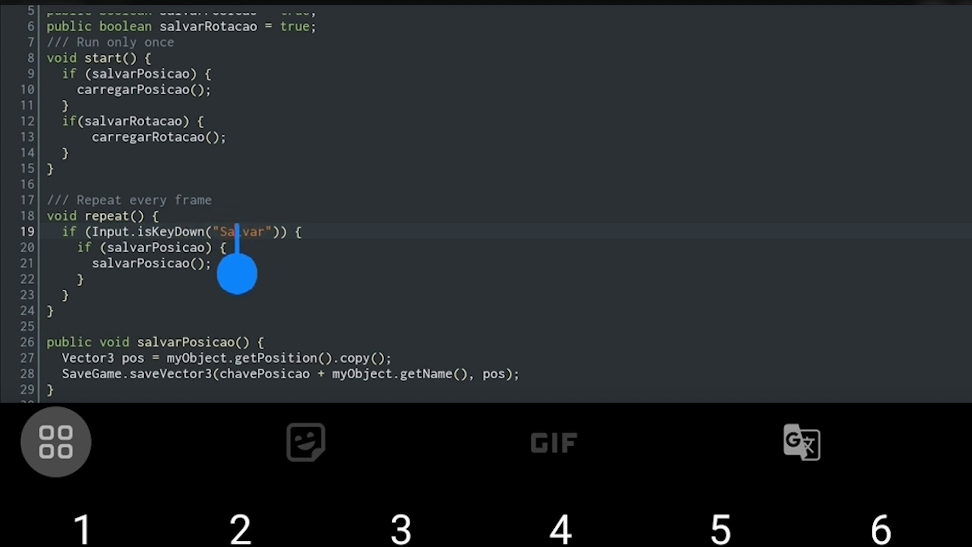
Add an if(salvarRotacao) block calling salvarRotacao() after the position save in repeat().
left_click(95, 269)
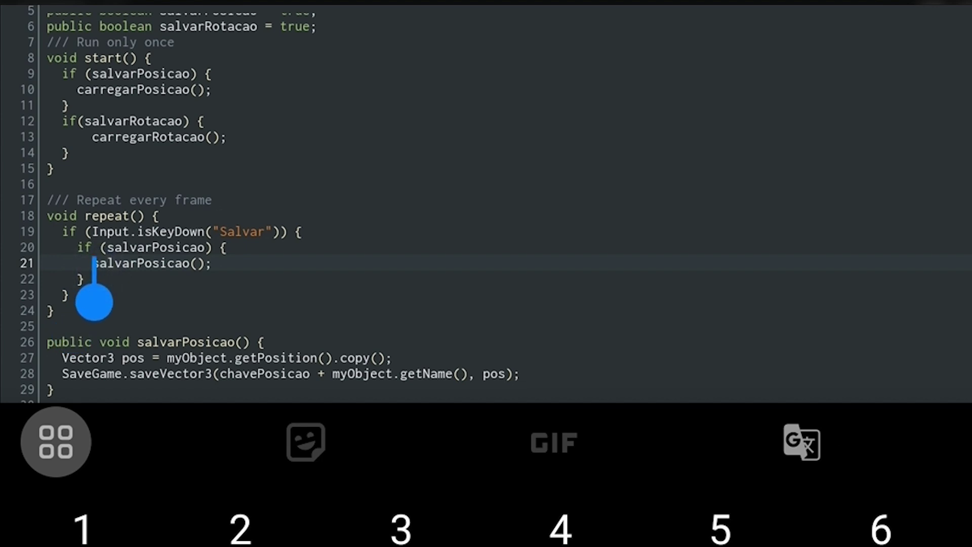
key("Return")
type("if")
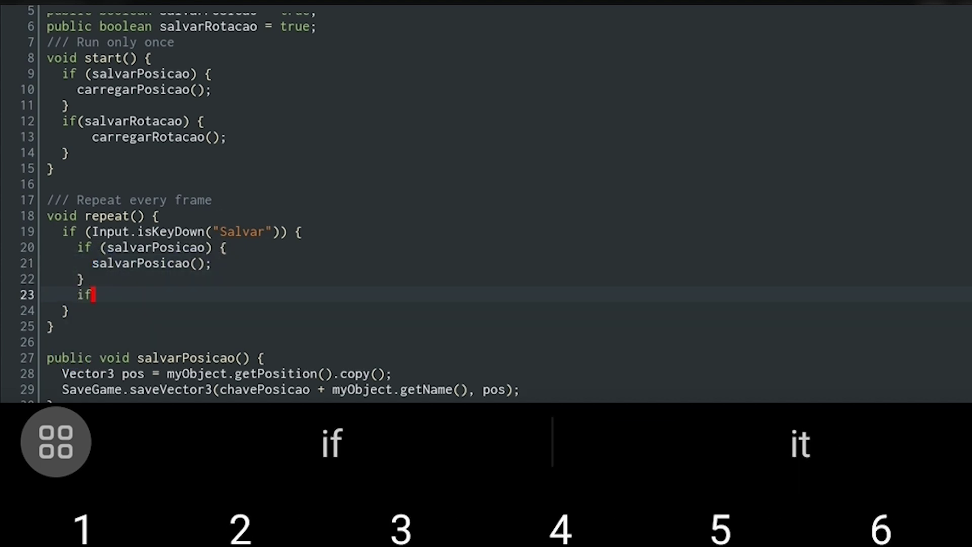
type("(sal")
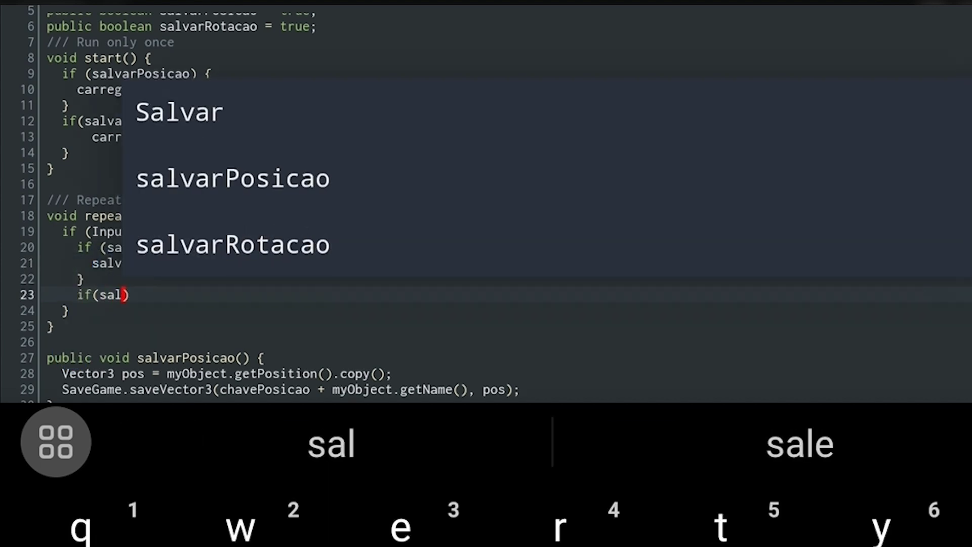
type("var")
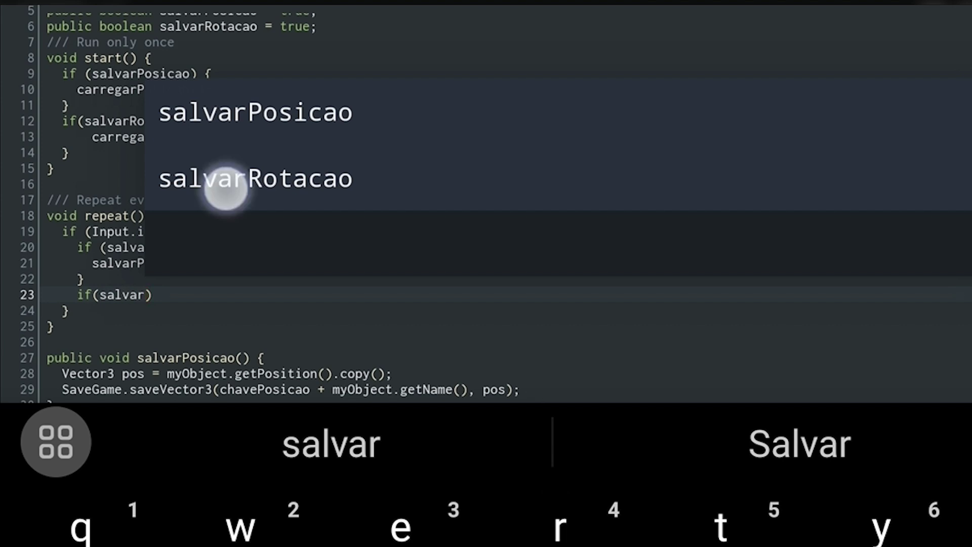
left_click(226, 189)
left_click(226, 300)
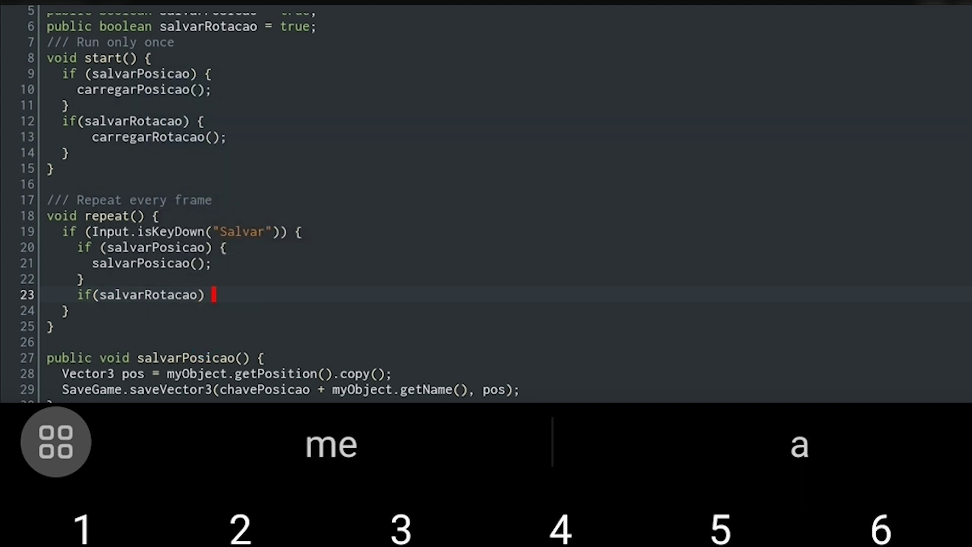
type("{")
key("Return")
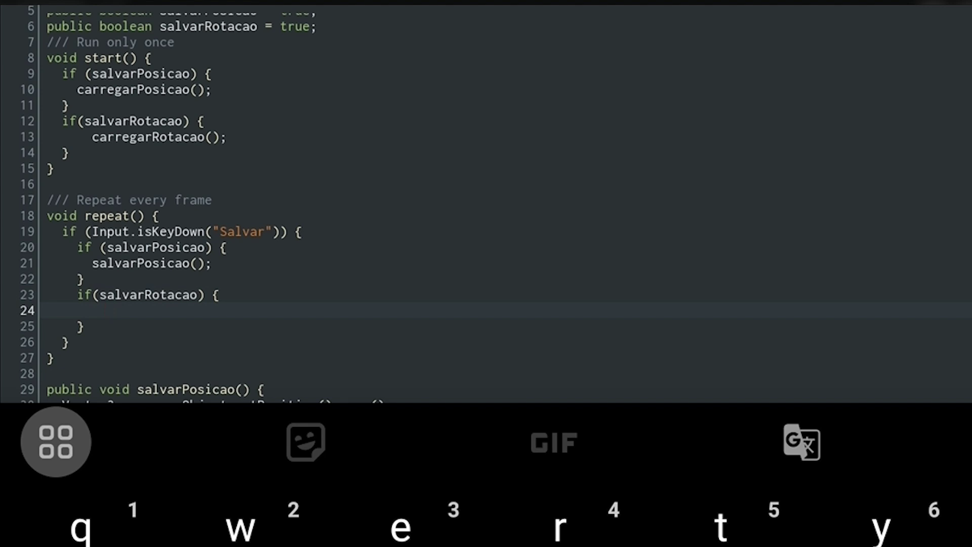
type("sa")
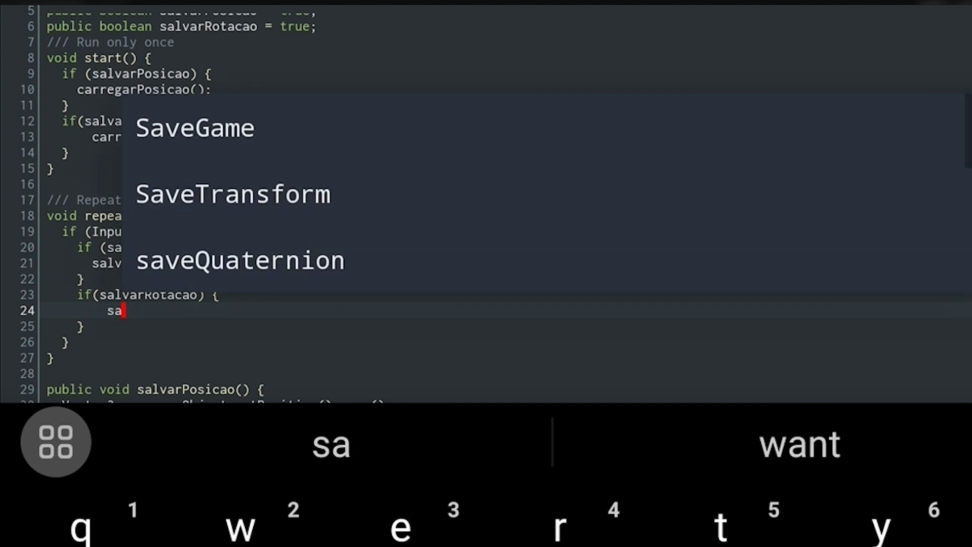
type("lvar")
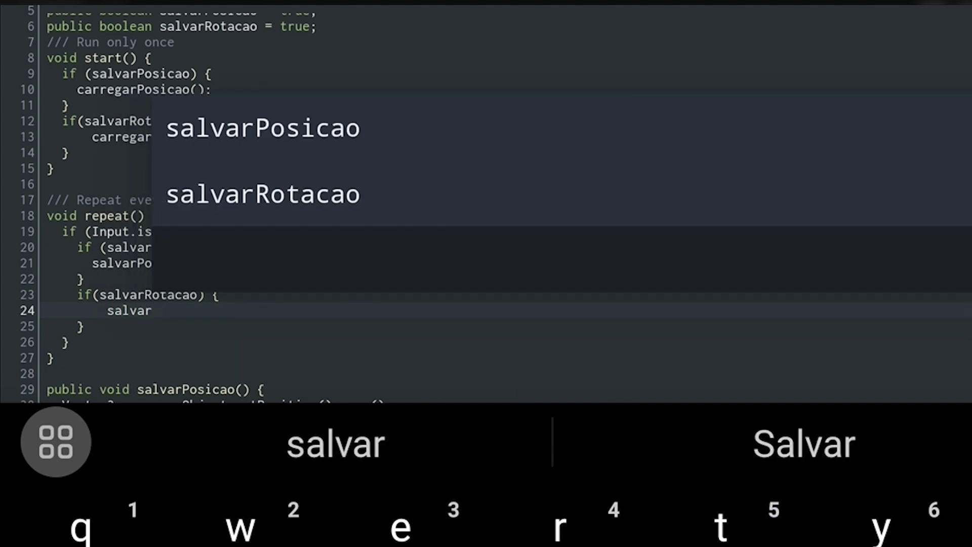
left_click(263, 194)
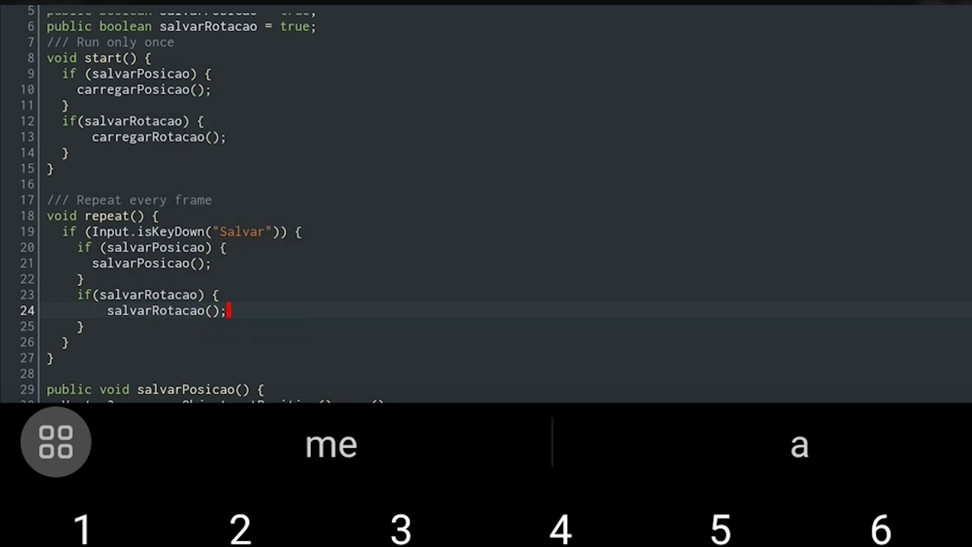
Save SaveTransform.java and close the editor to rebuild and run the game.
left_click(64, 358)
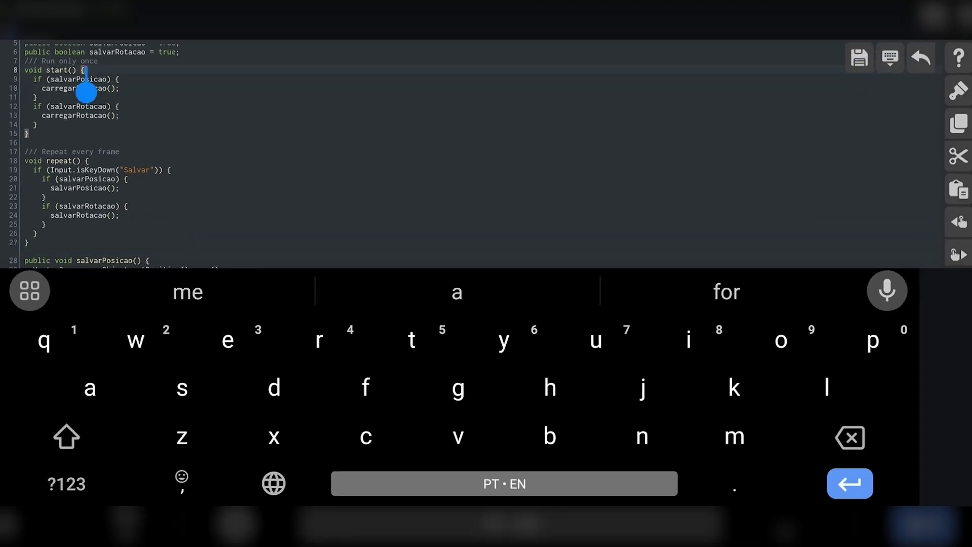
left_click(863, 71)
left_click(958, 91)
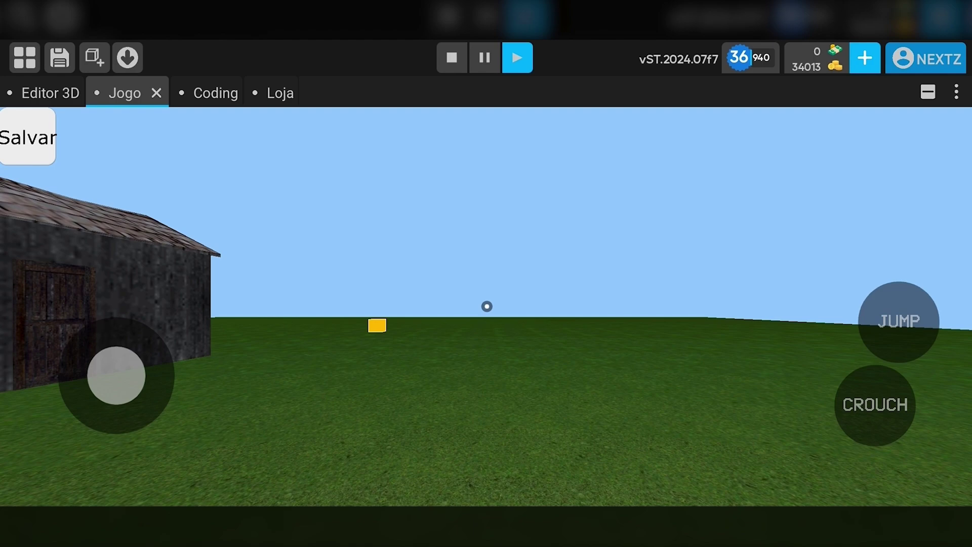
Walk up to the yellow cube near the barn in the running game, then stop it.
left_click_drag(116, 375, 112, 289)
left_click_drag(847, 234, 876, 202)
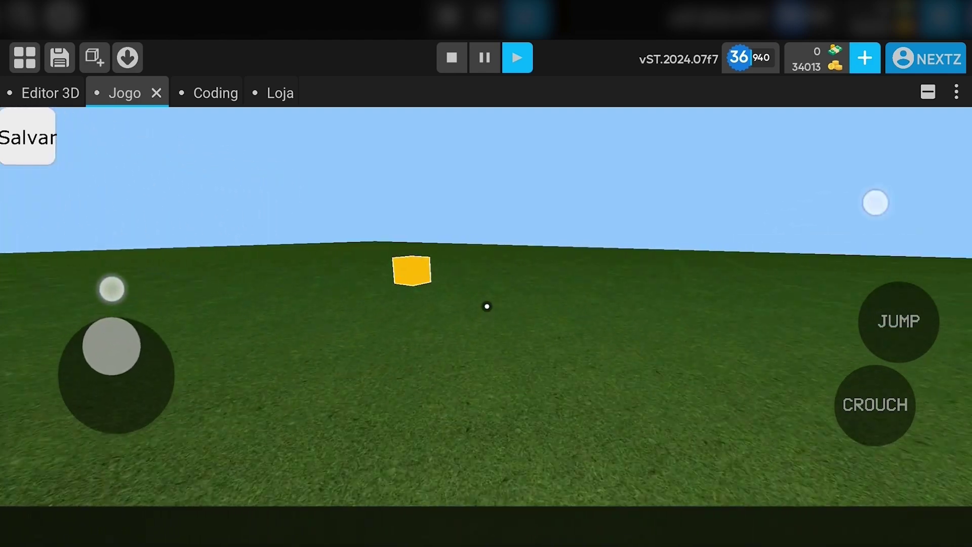
left_click_drag(112, 289, 238, 332)
left_click_drag(876, 203, 761, 220)
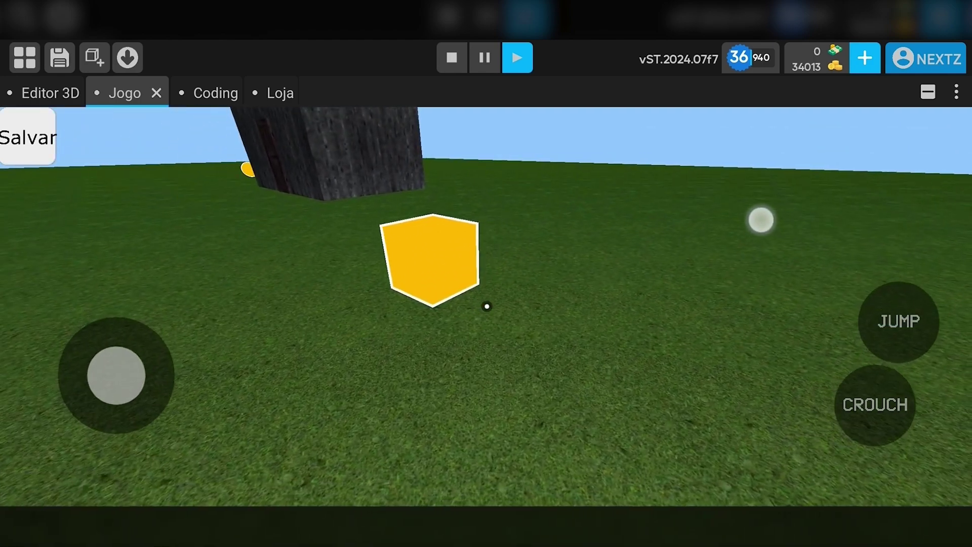
left_click_drag(111, 428, 150, 309)
left_click_drag(780, 213, 807, 233)
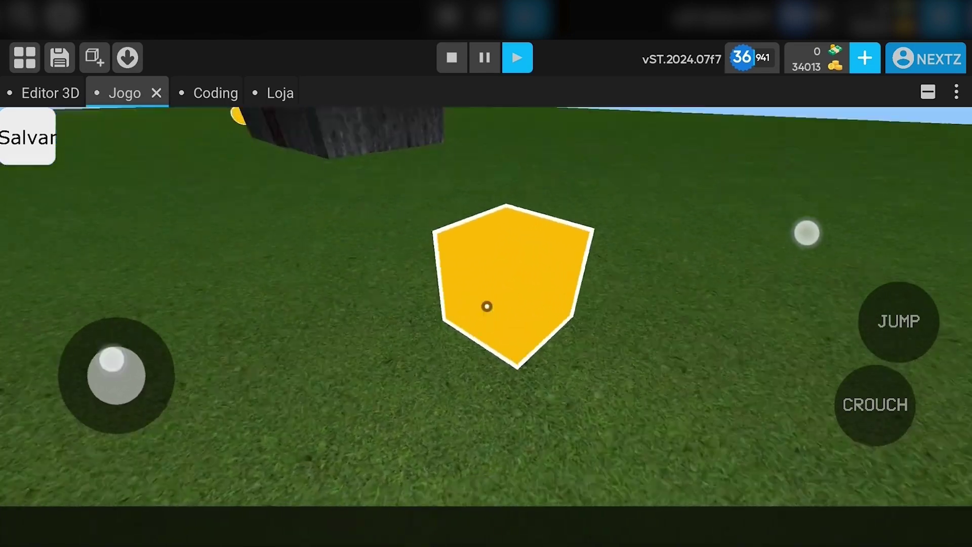
left_click_drag(111, 360, 121, 347)
left_click_drag(806, 233, 786, 224)
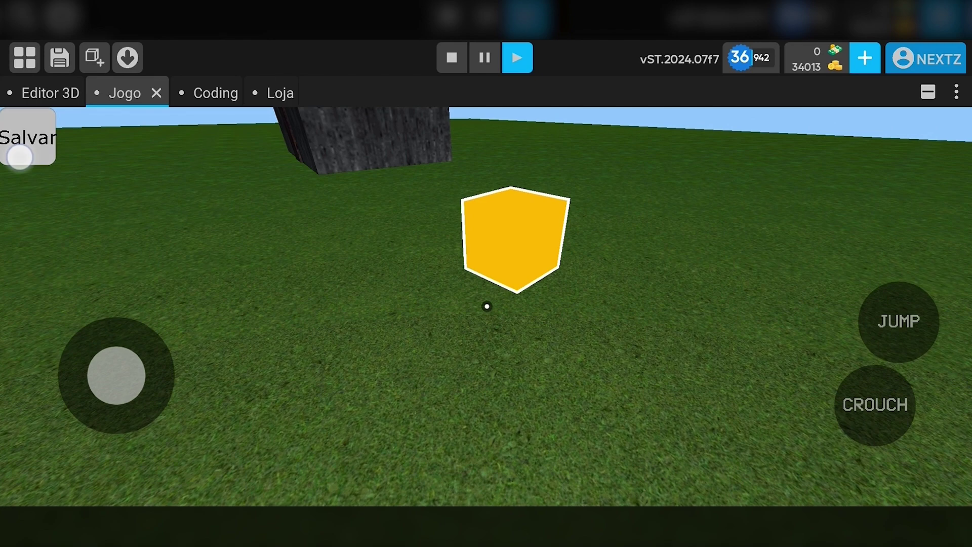
left_click(454, 59)
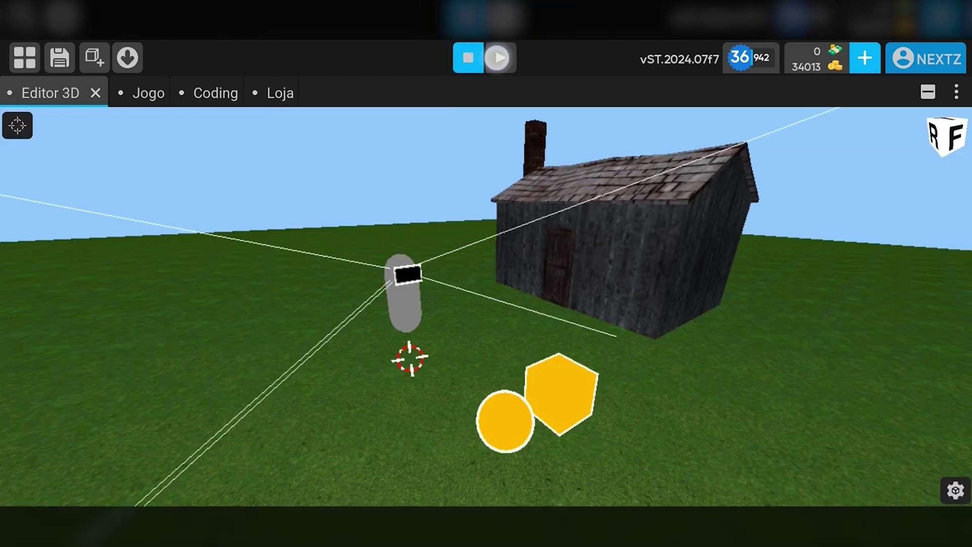
Restart the game, walk around the yellow cube, then restore the editor panels.
left_click(498, 57)
left_click_drag(117, 374, 116, 354)
left_click_drag(691, 251, 843, 227)
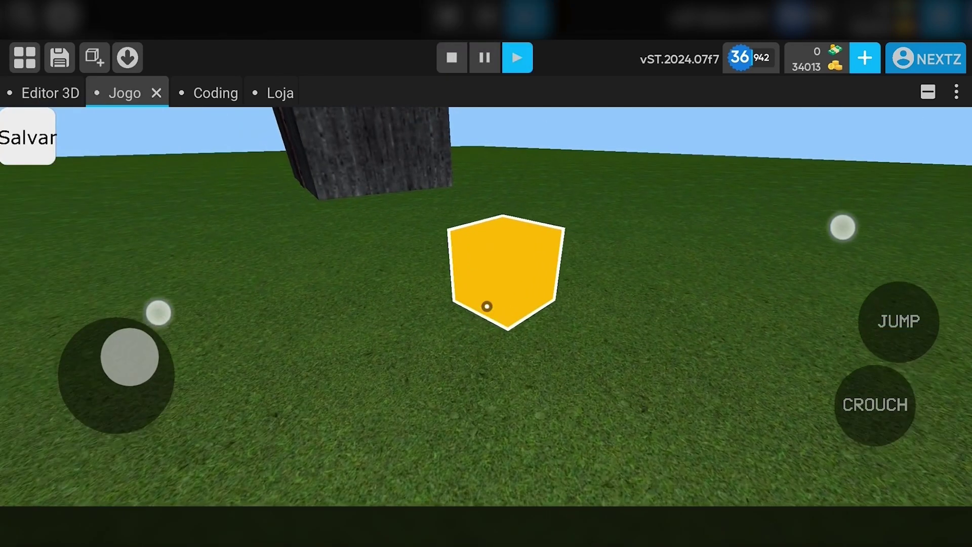
left_click_drag(158, 312, 135, 374)
left_click_drag(842, 228, 792, 226)
left_click_drag(117, 375, 30, 423)
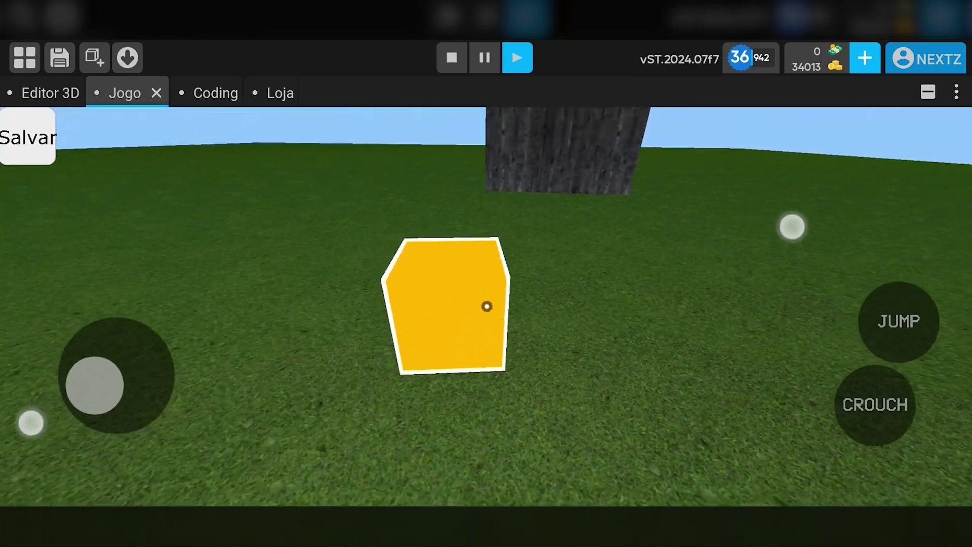
left_click_drag(793, 226, 820, 221)
left_click_drag(98, 312, 54, 373)
left_click_drag(821, 223, 820, 240)
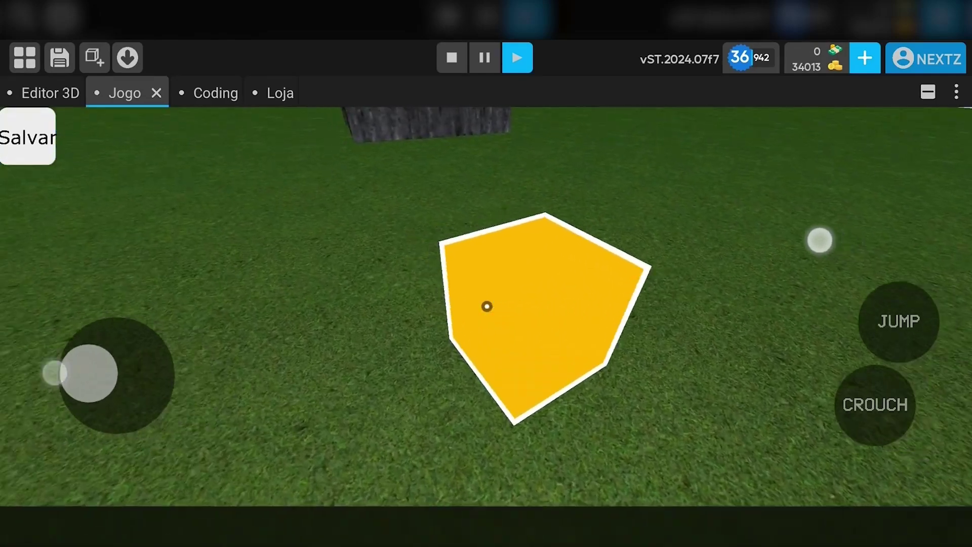
left_click_drag(54, 373, 147, 393)
left_click_drag(815, 237, 856, 205)
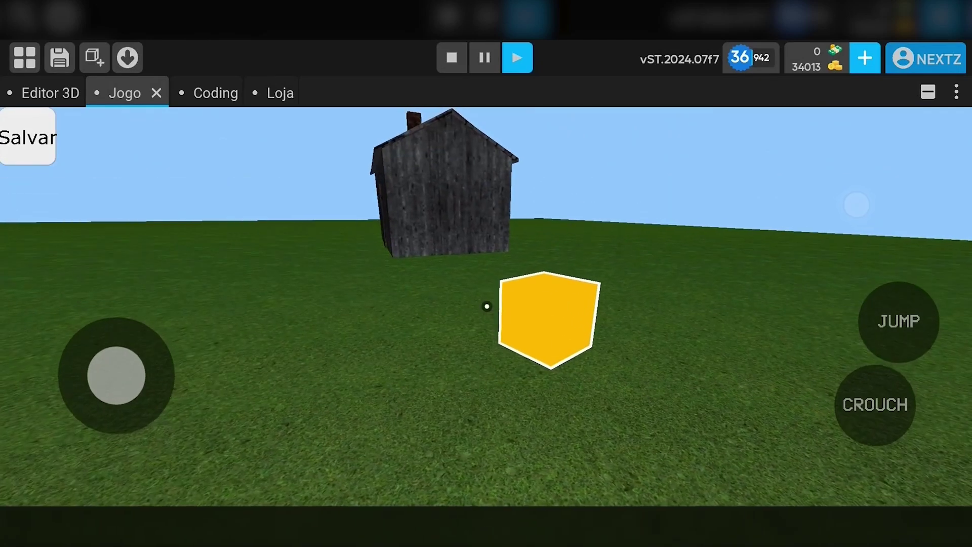
left_click(928, 91)
Stop the game and select the first Cube to review its SaveTransform properties.
left_click(452, 57)
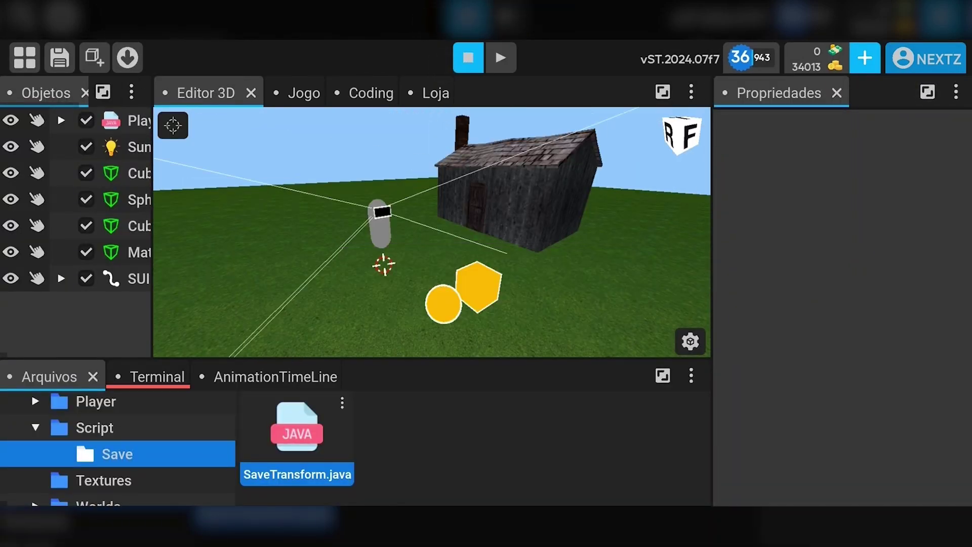
left_click_drag(47, 253, 25, 252)
left_click(107, 173)
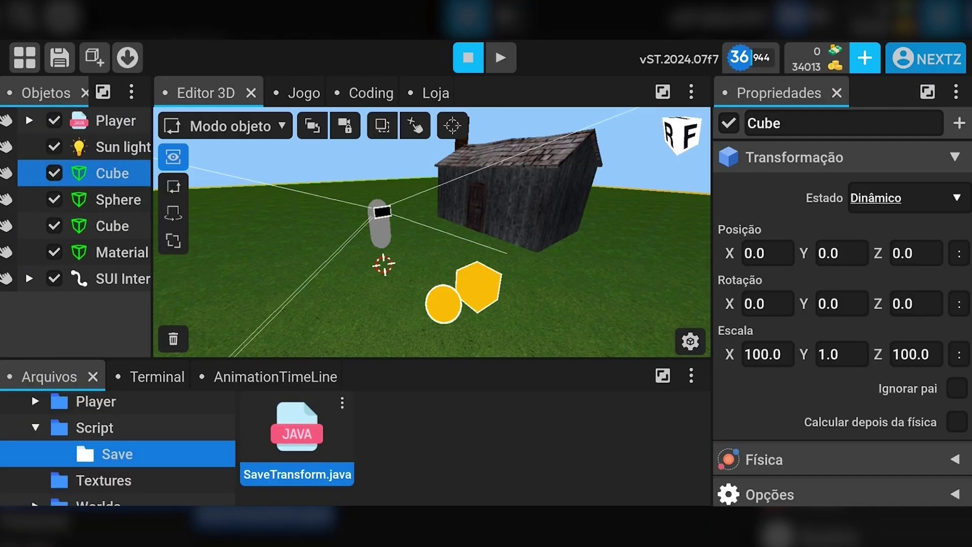
left_click(312, 125)
left_click_drag(897, 253, 896, 132)
left_click_drag(921, 426, 921, 186)
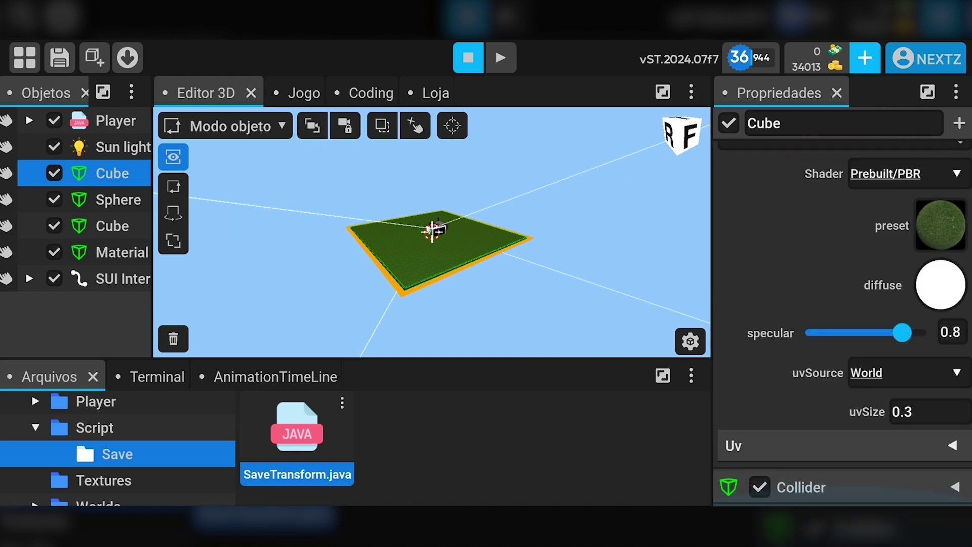
Select the yellow second Cube, whose SaveTransform has salvarRotacao on and salvarPosicao off.
left_click(107, 225)
left_click(312, 125)
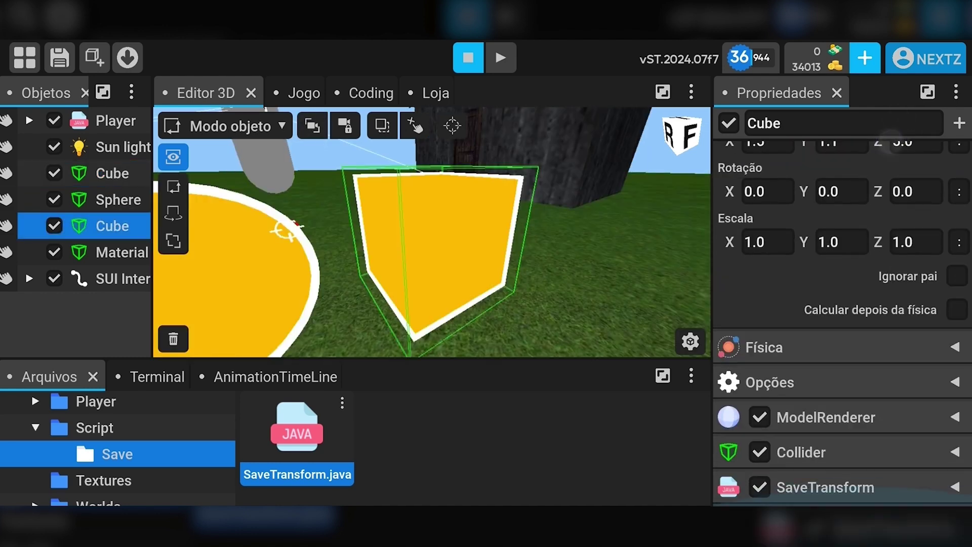
left_click_drag(835, 415, 836, 355)
left_click_drag(222, 303, 114, 316)
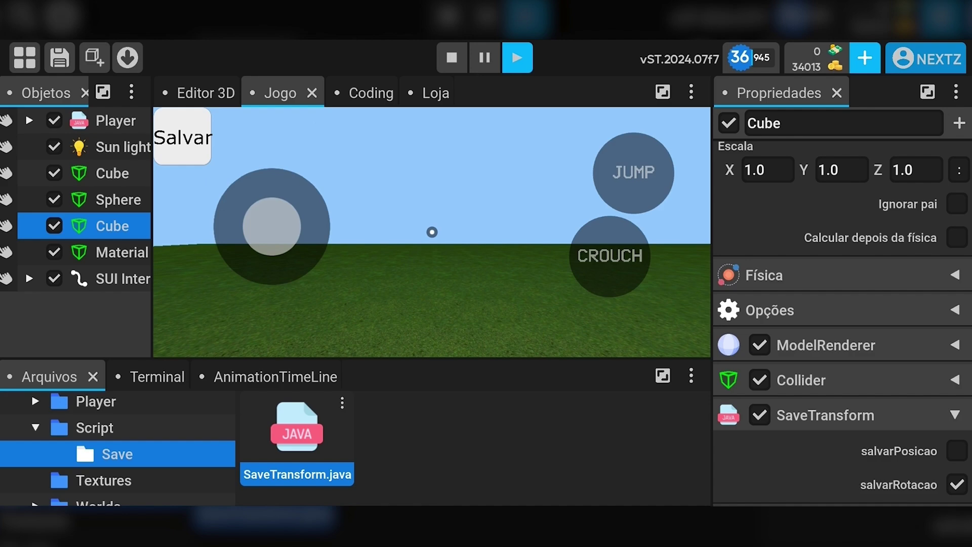
Maximize the game view and walk around the yellow cube.
left_click(663, 92)
left_click_drag(685, 160, 798, 208)
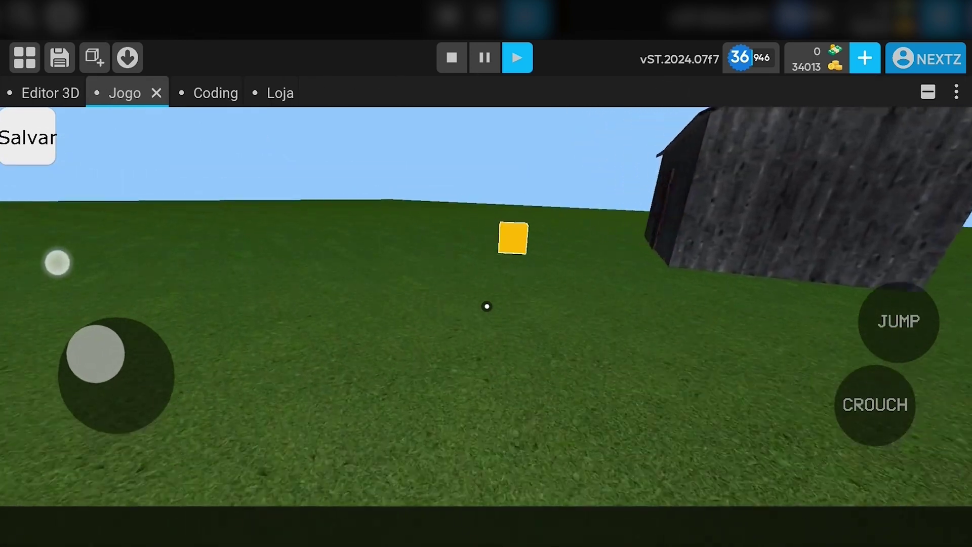
left_click_drag(57, 262, 26, 286)
left_click_drag(802, 218, 804, 235)
left_click(928, 91)
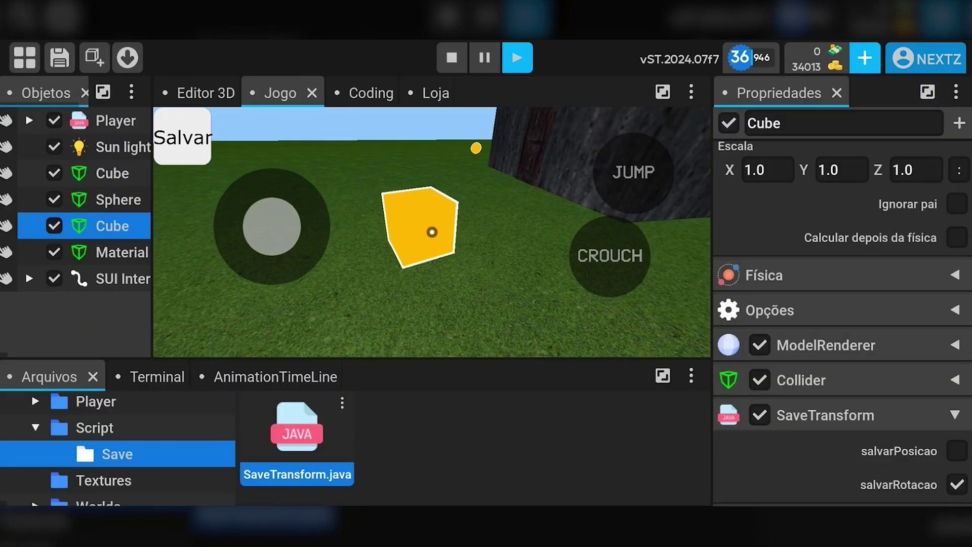
left_click(662, 91)
left_click_drag(174, 326, 59, 375)
left_click_drag(794, 211, 855, 219)
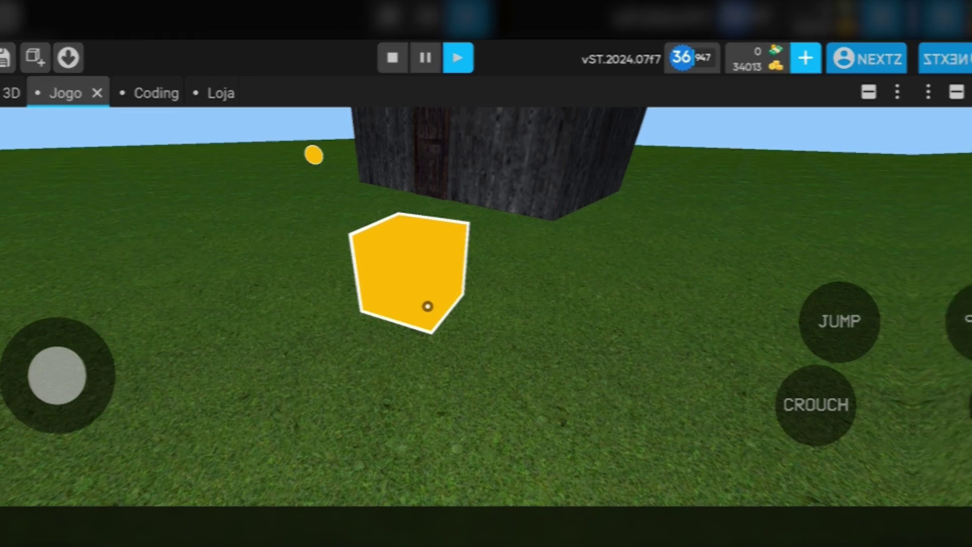
Walk toward the house and circle it, ending on its chimney side.
left_click_drag(955, 315, 851, 221)
left_click_drag(117, 375, 7, 399)
left_click_drag(850, 221, 901, 223)
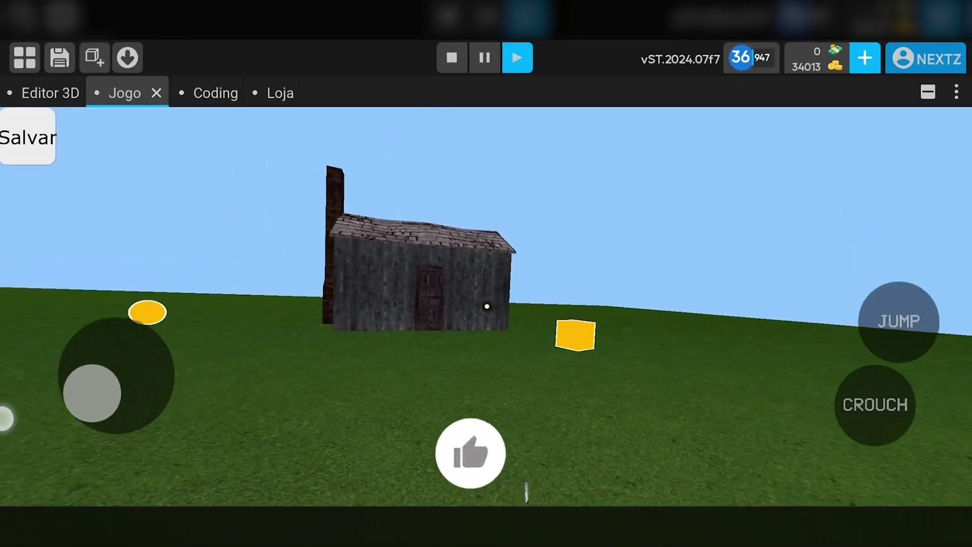
left_click_drag(6, 399, 2, 417)
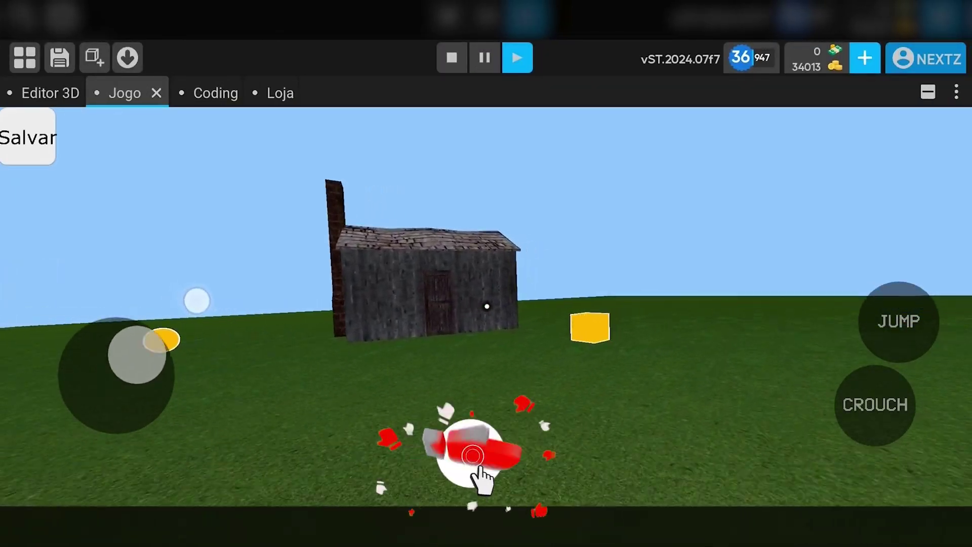
left_click_drag(138, 349, 251, 369)
left_click_drag(869, 222, 800, 225)
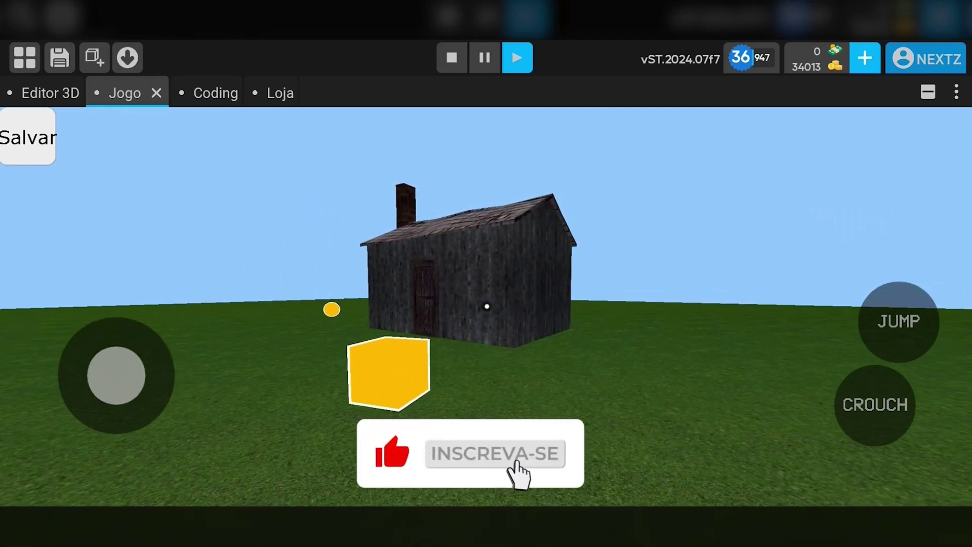
left_click_drag(24, 443, 11, 349)
left_click_drag(839, 204, 852, 203)
left_click_drag(12, 350, 7, 375)
left_click_drag(852, 203, 873, 204)
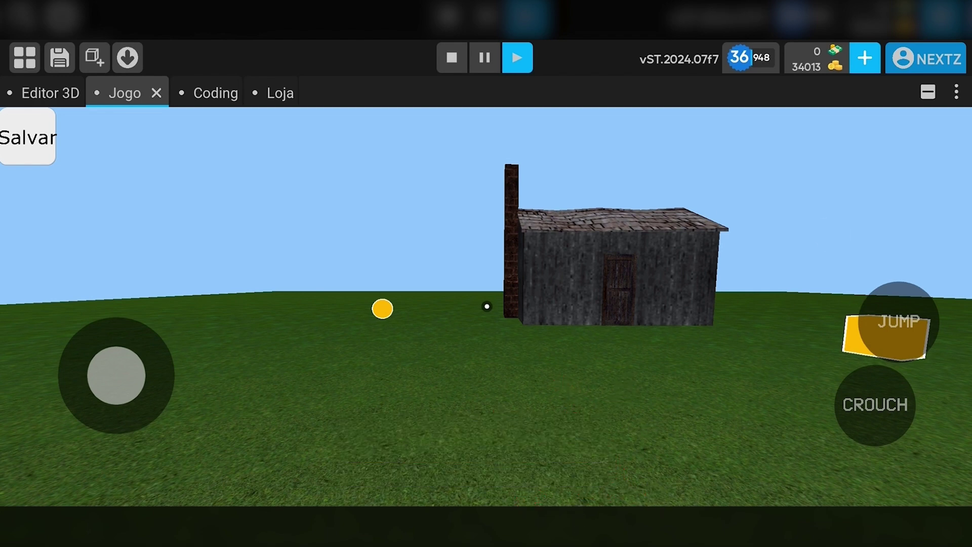
left_click_drag(868, 238, 812, 232)
left_click_drag(213, 289, 228, 450)
left_click_drag(820, 237, 864, 236)
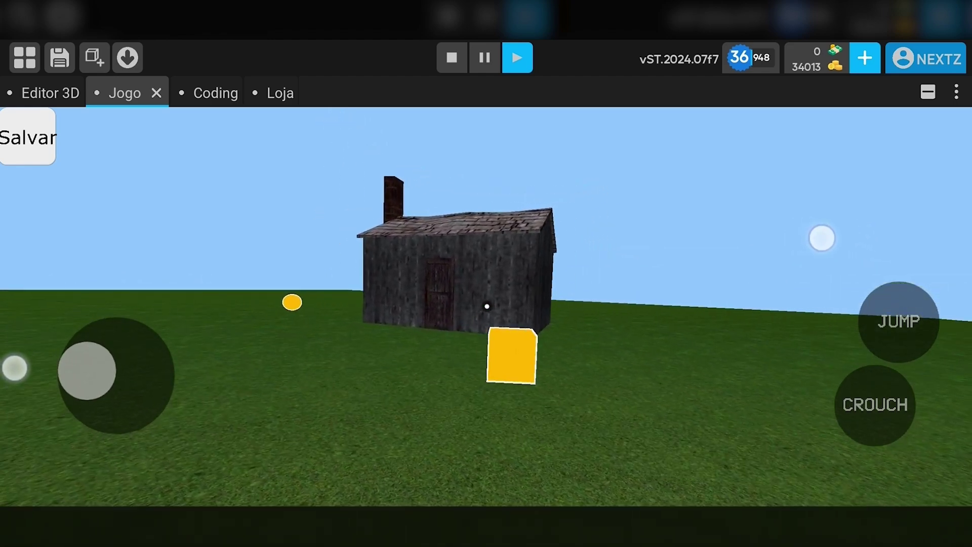